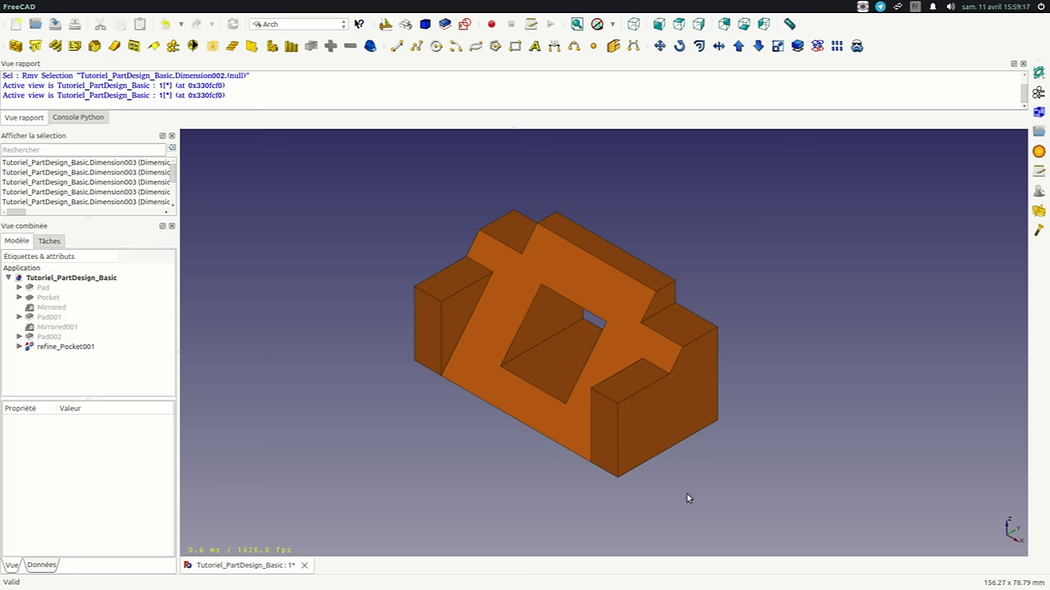
Open the workbench selector, currently set to Arch, to list the available workbenches.
left_click(315, 25)
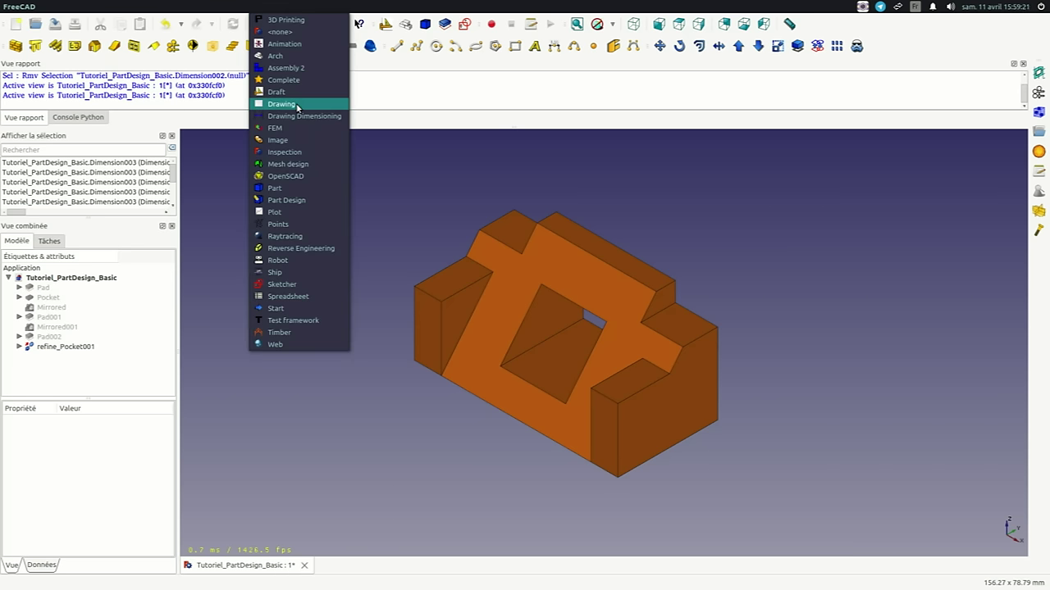
Switch to the Drawing workbench and insert a new A3 landscape (A3 Paysage) page.
left_click(298, 106)
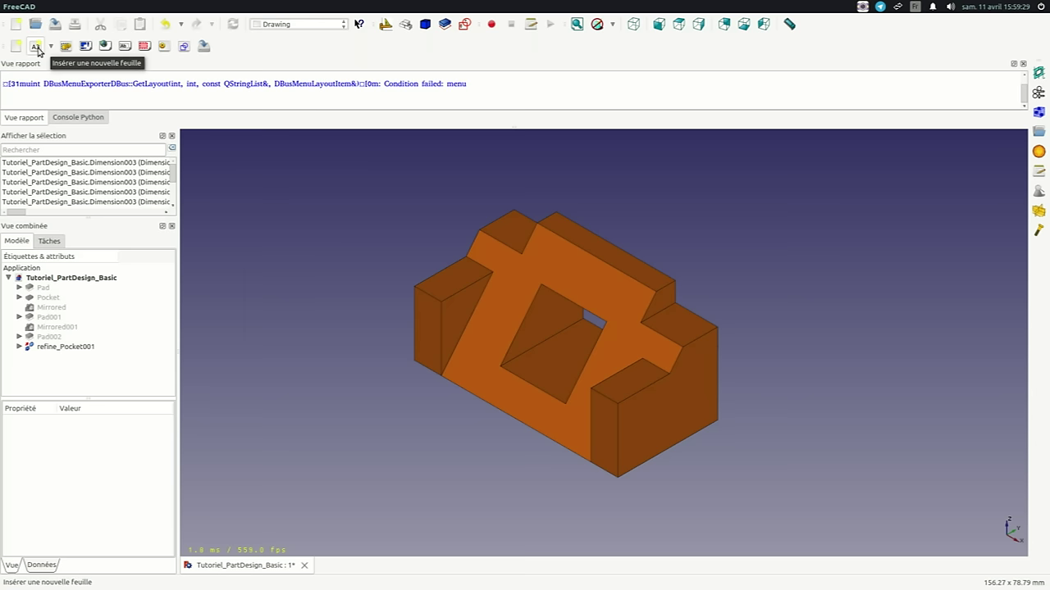
left_click(51, 48)
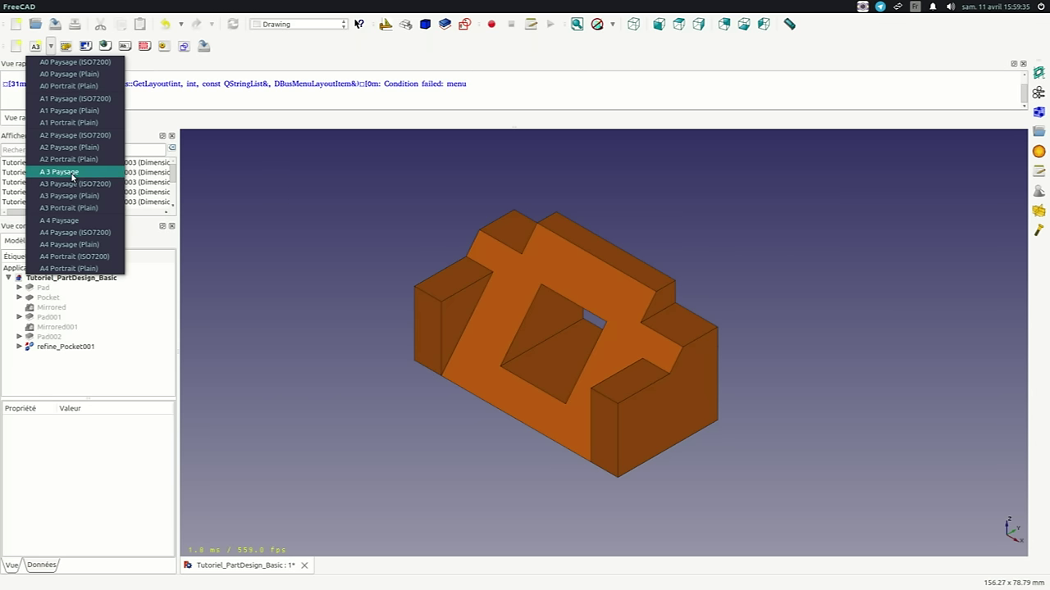
left_click(72, 177)
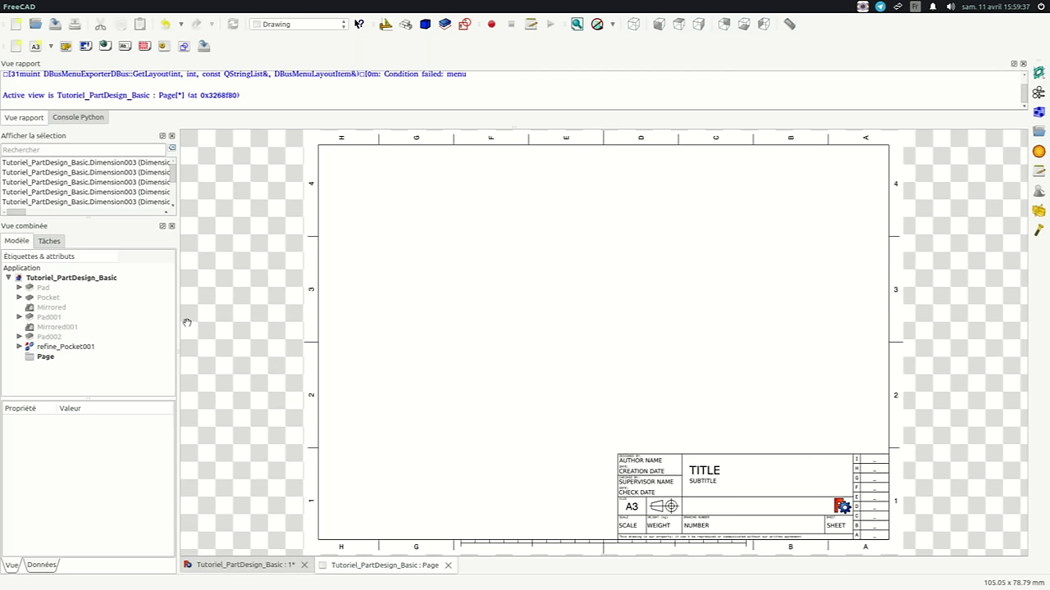
Set the drawing Page's Hint Scale to 1 and return to the 3D model tab.
left_click(45, 358)
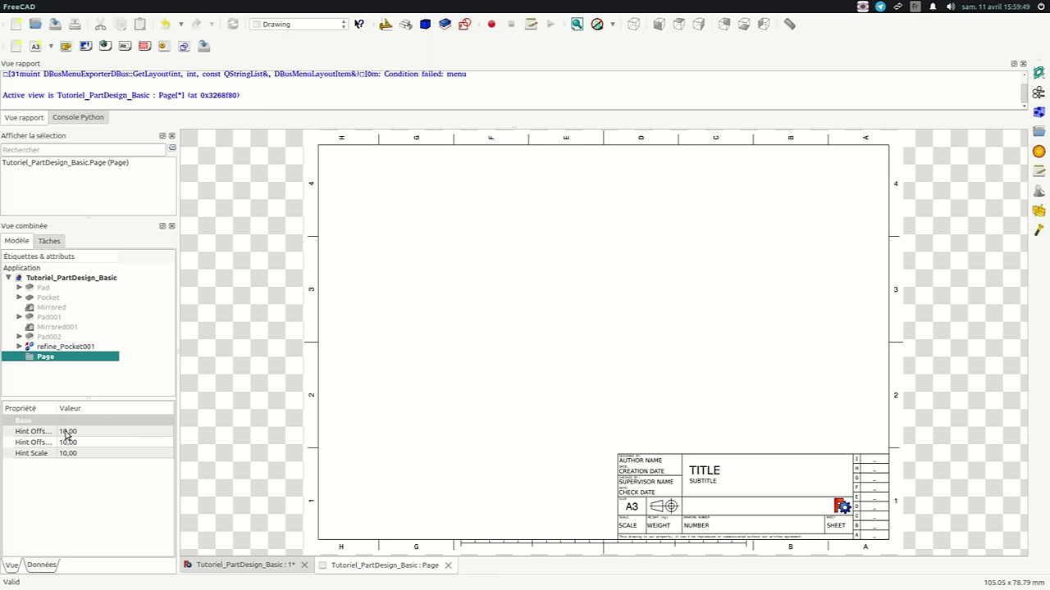
left_click_drag(58, 408, 76, 408)
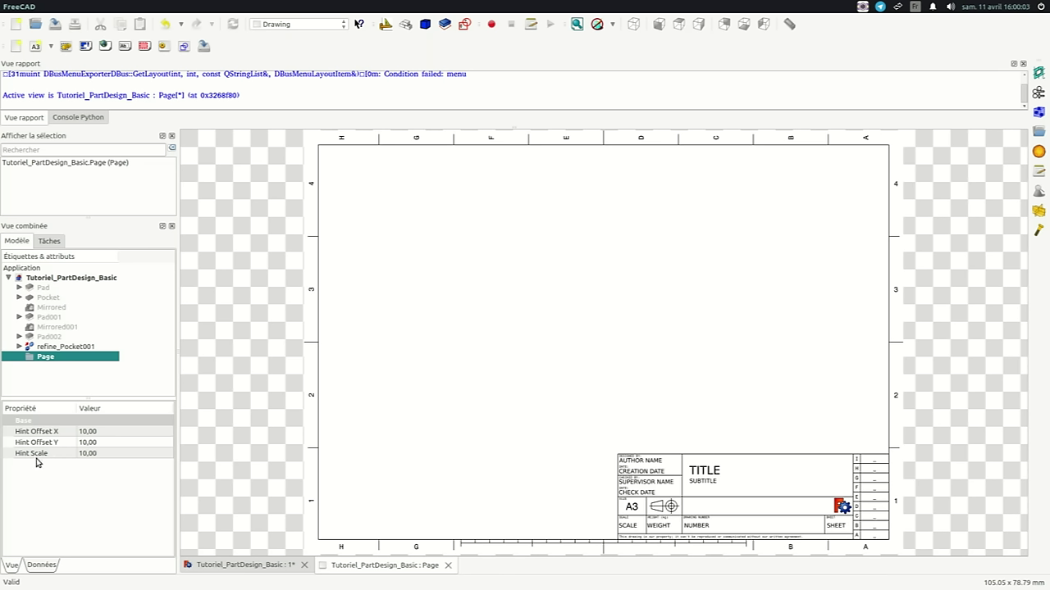
left_click(102, 454)
type("1")
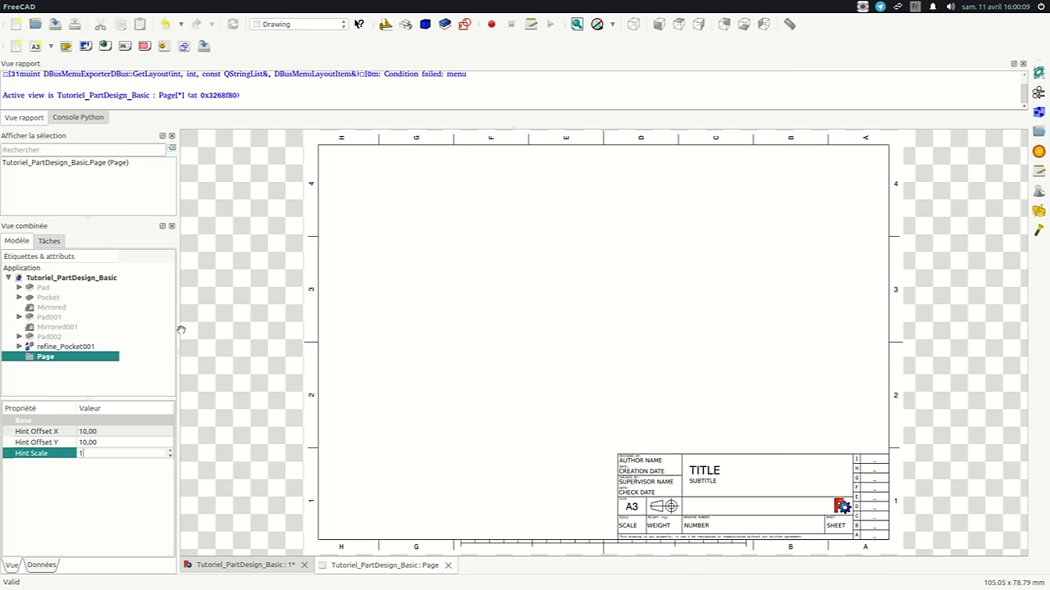
left_click(242, 565)
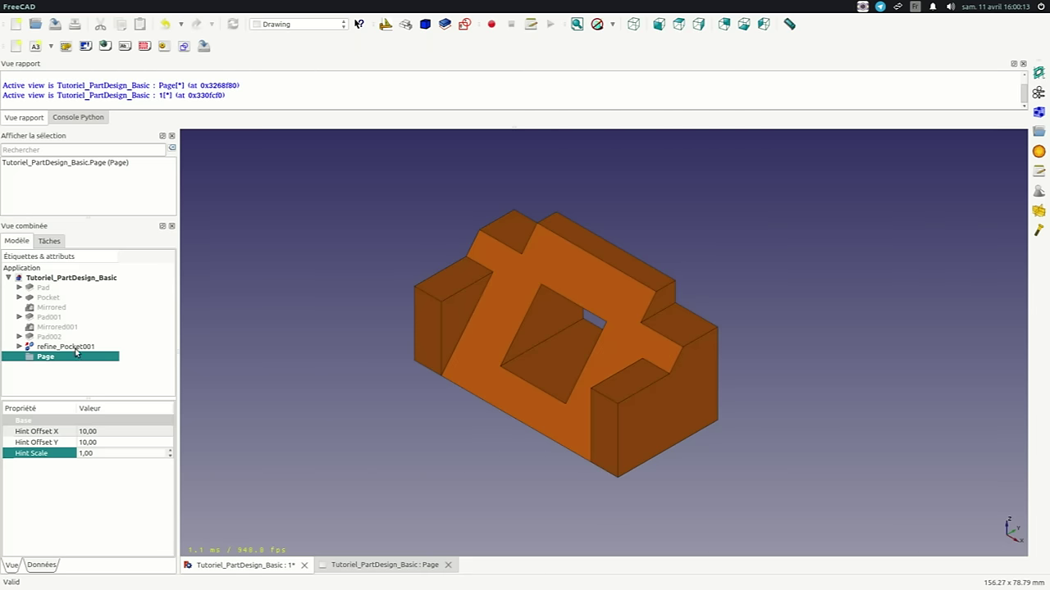
Select refine_Pocket001 together with the drawing Page.
left_click(51, 349)
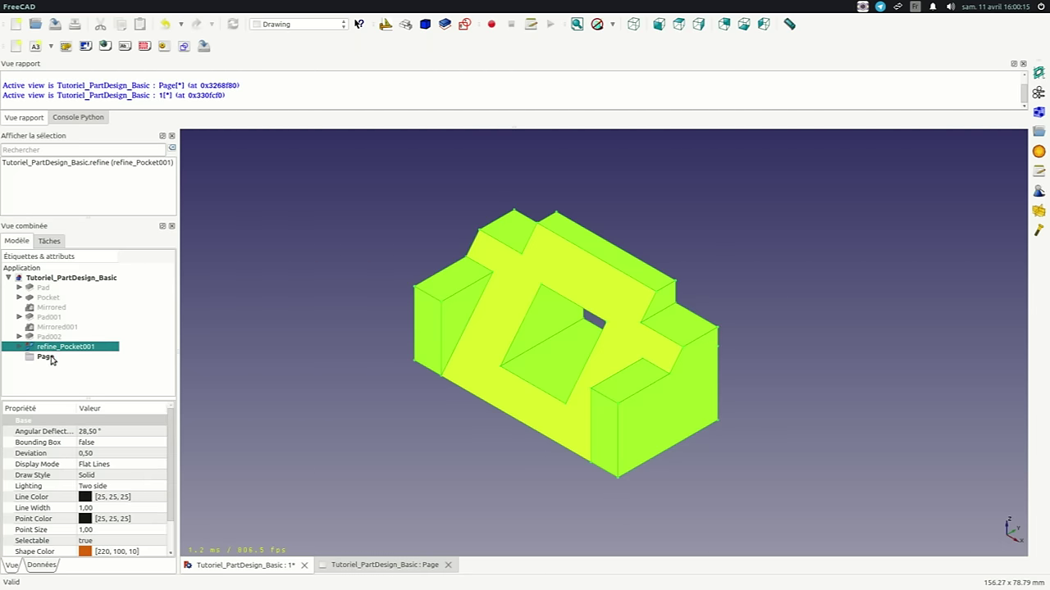
left_click(45, 359, "ctrl")
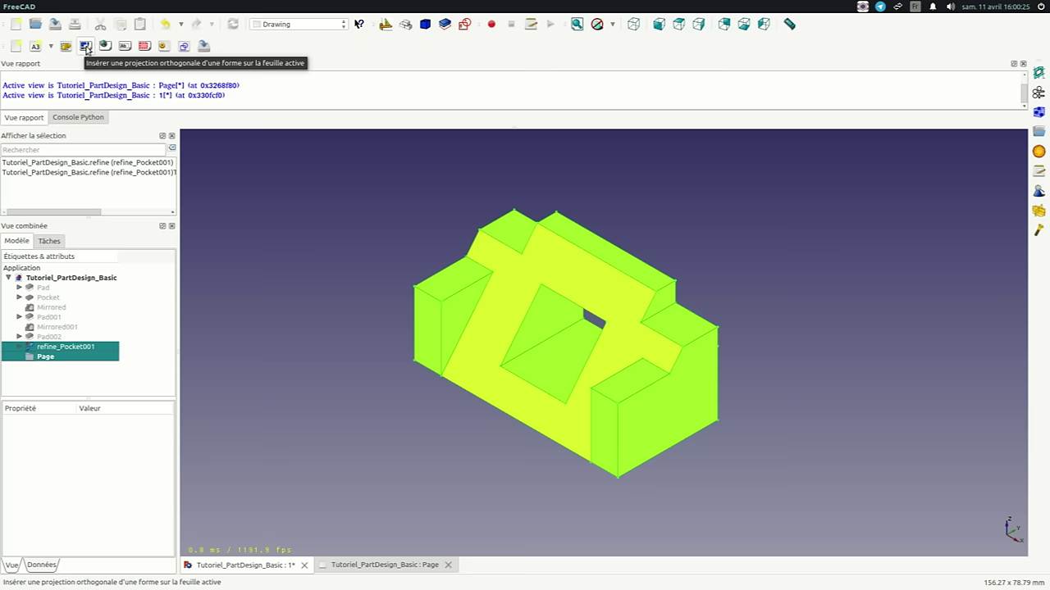
Start an orthographic projection of the part onto the A3 page and bring the page into view.
left_click(85, 46)
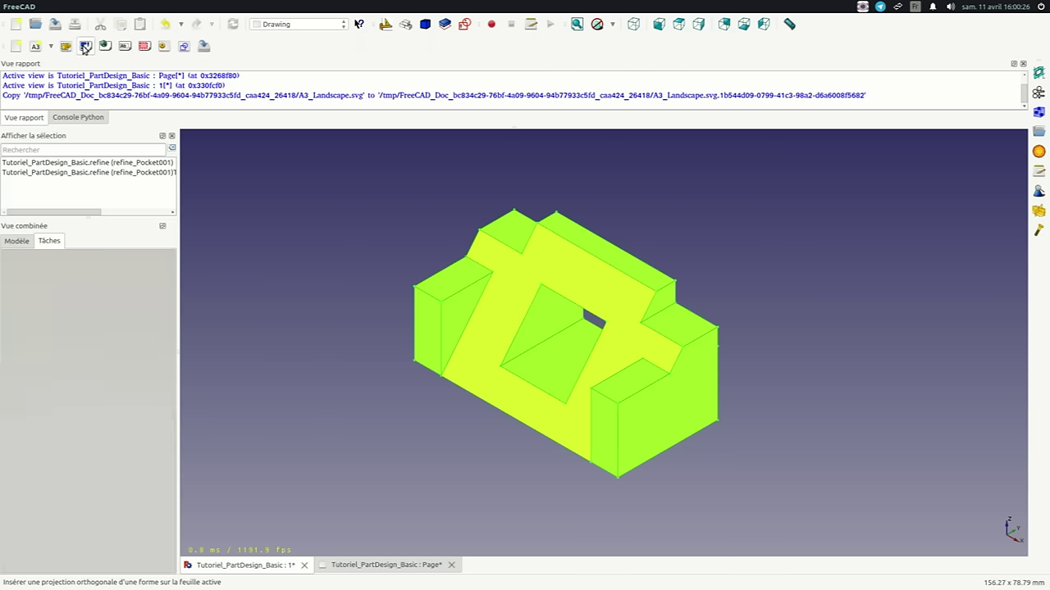
left_click(373, 566)
scroll(618, 321, "up", 2)
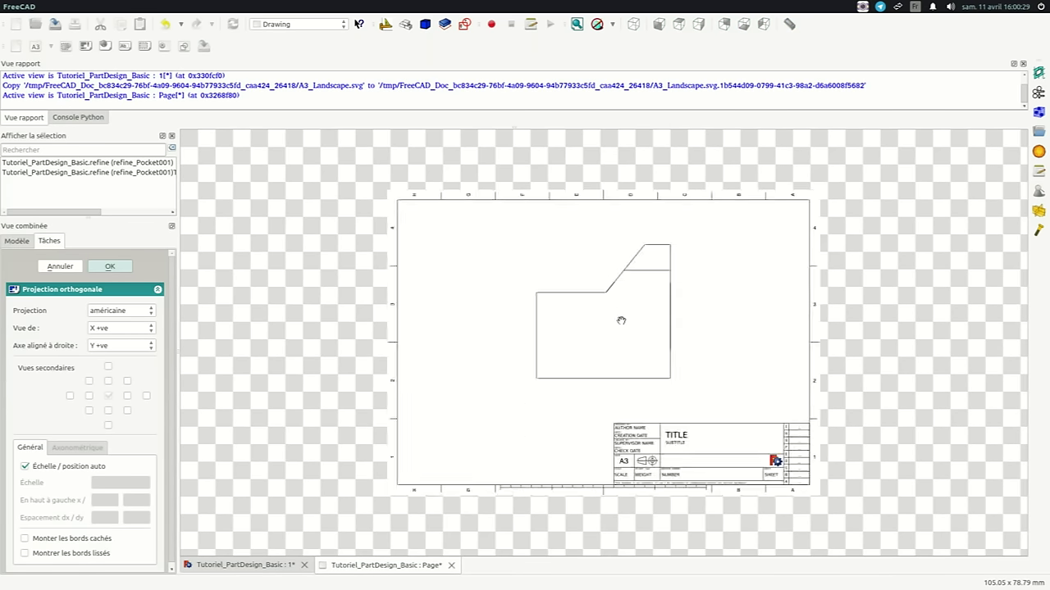
scroll(627, 315, "up", 1)
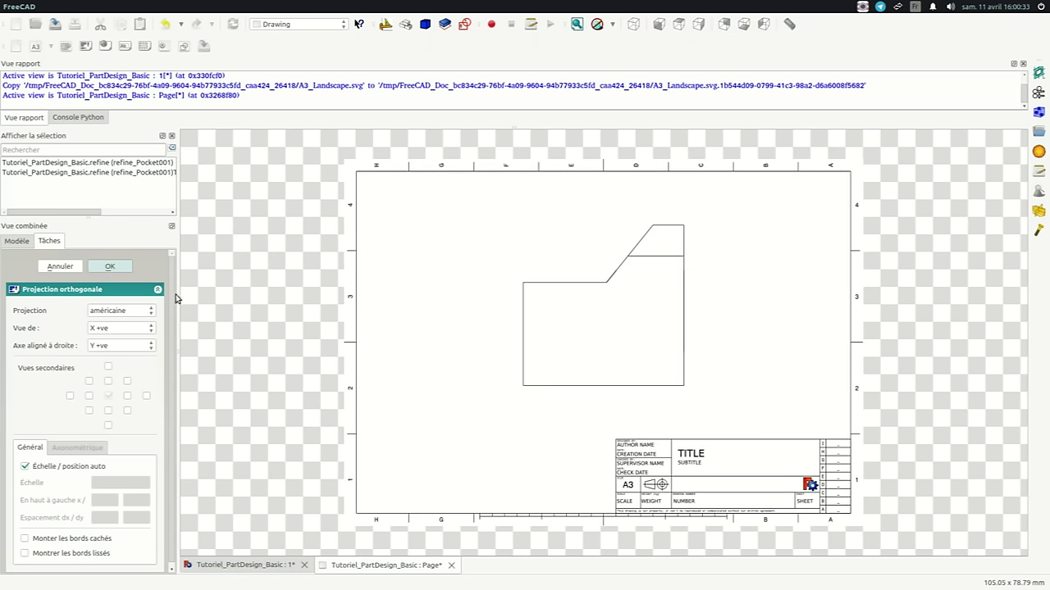
left_click_drag(176, 293, 212, 290)
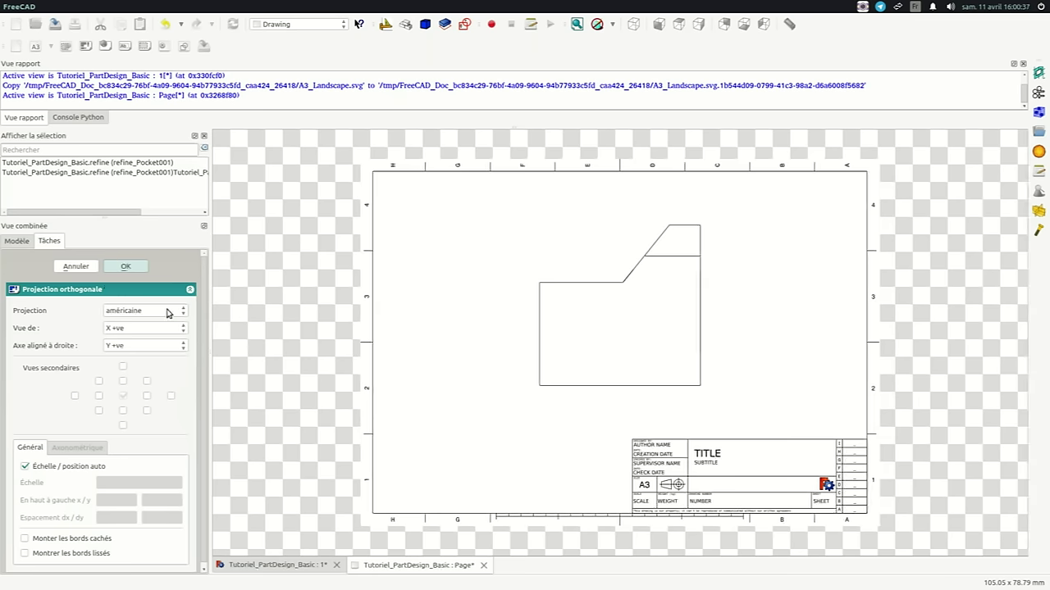
scroll(205, 292, "down", 1)
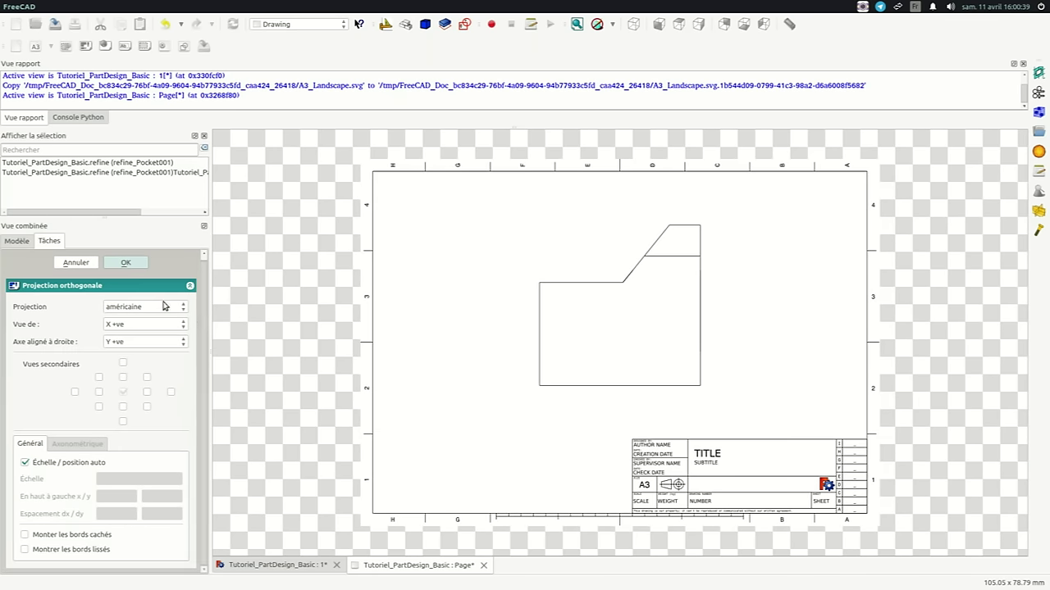
Use European projection, viewed from Y -ve, with X +ve as the right-hand axis.
left_click(133, 308)
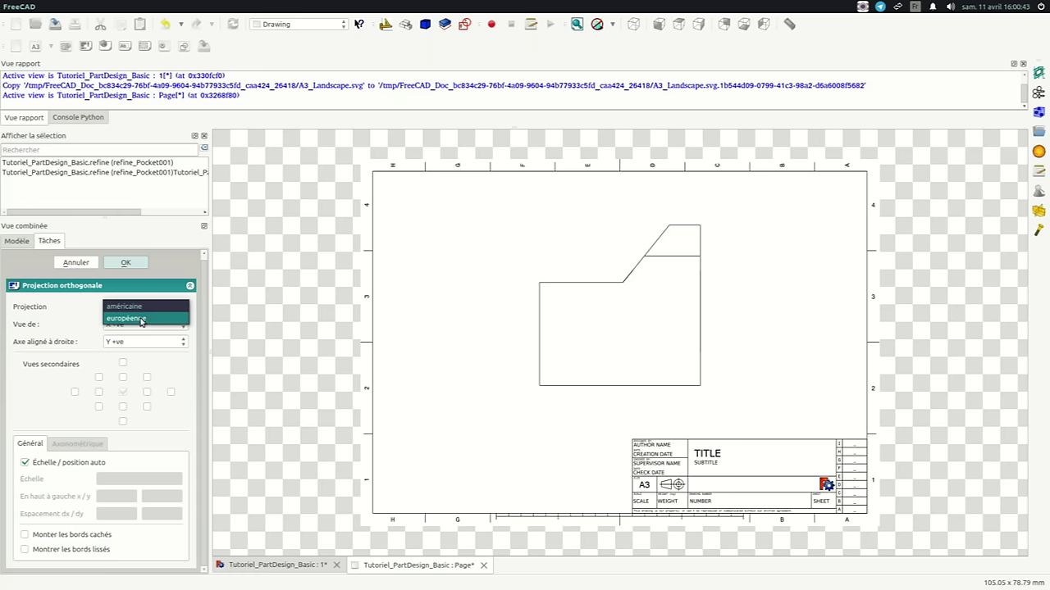
left_click(144, 318)
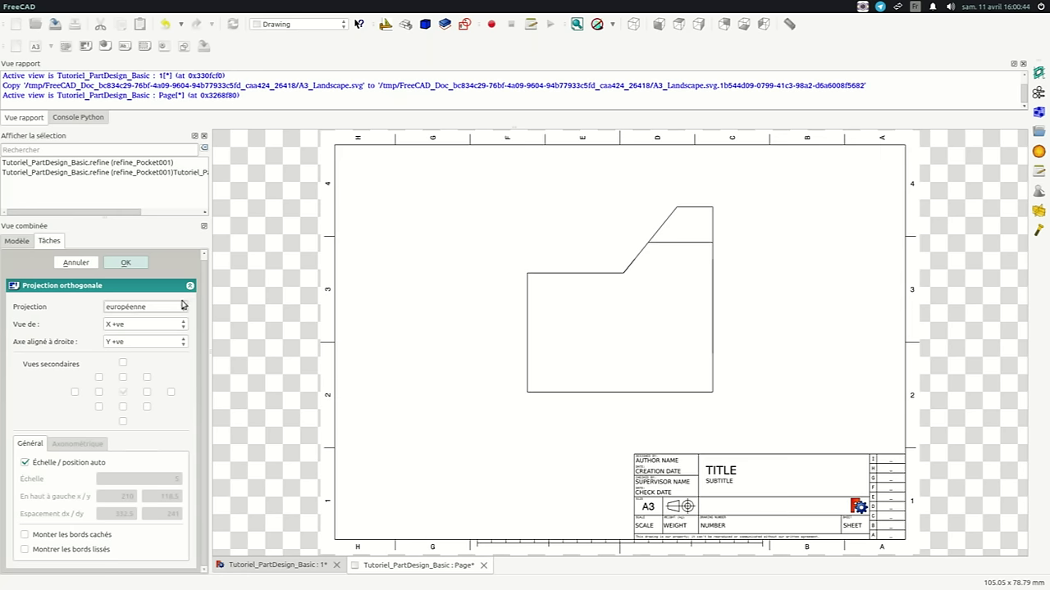
left_click(130, 328)
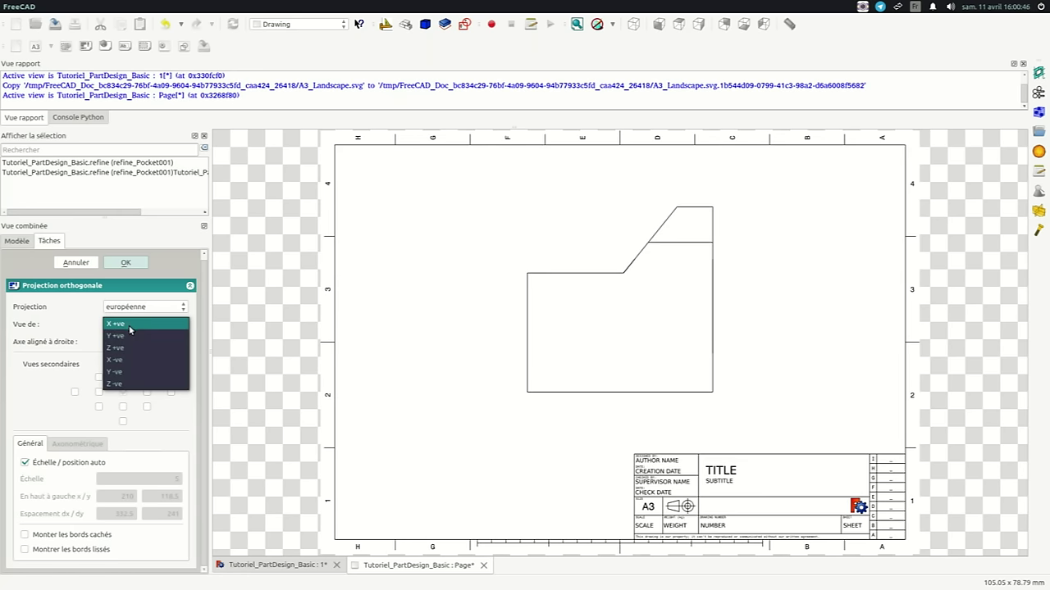
left_click(124, 374)
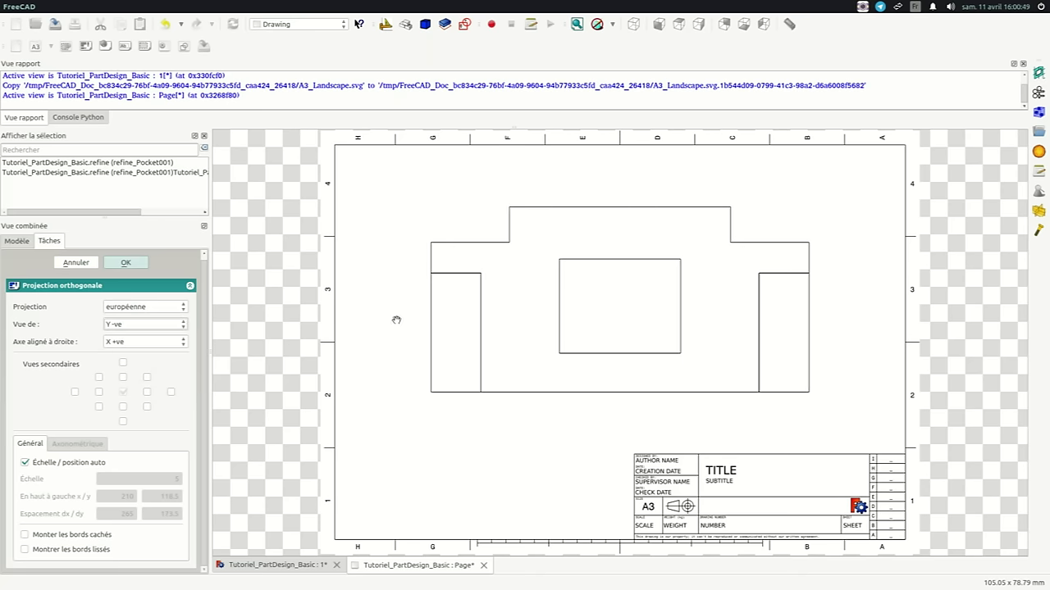
left_click(127, 345)
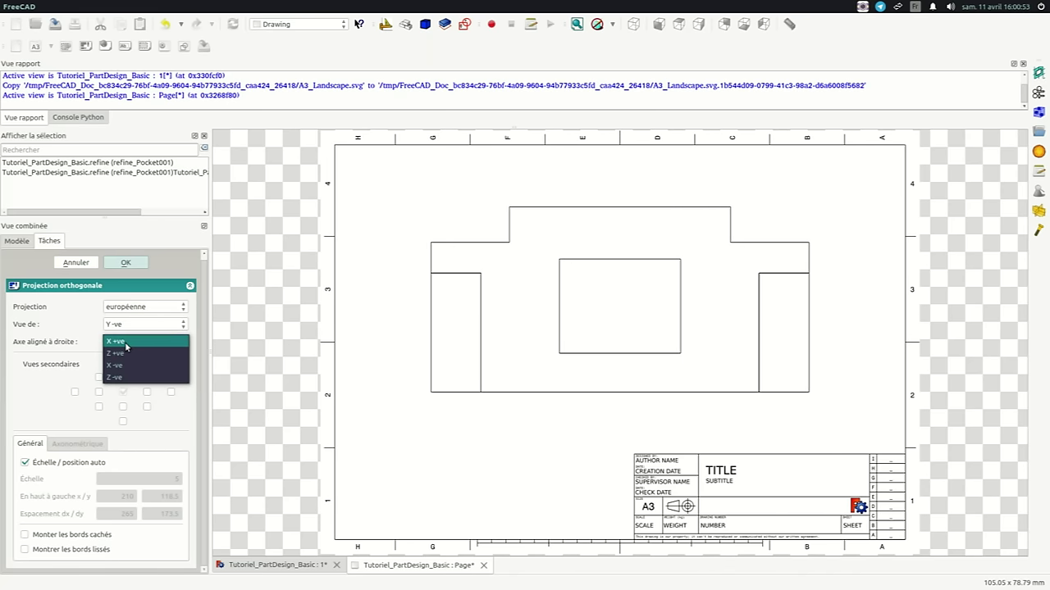
left_click(130, 343)
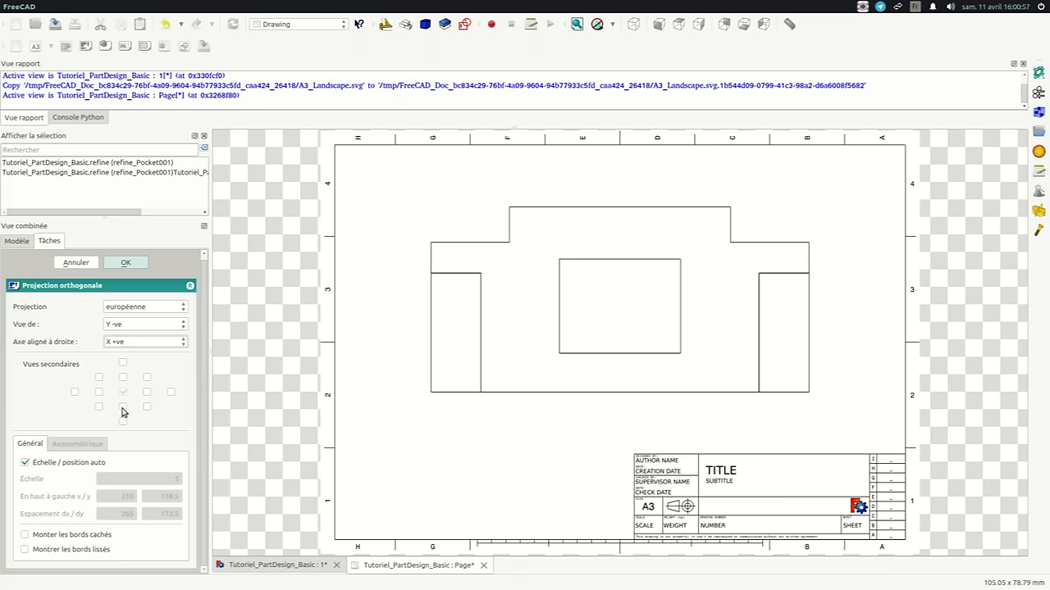
mouse_move(123, 407)
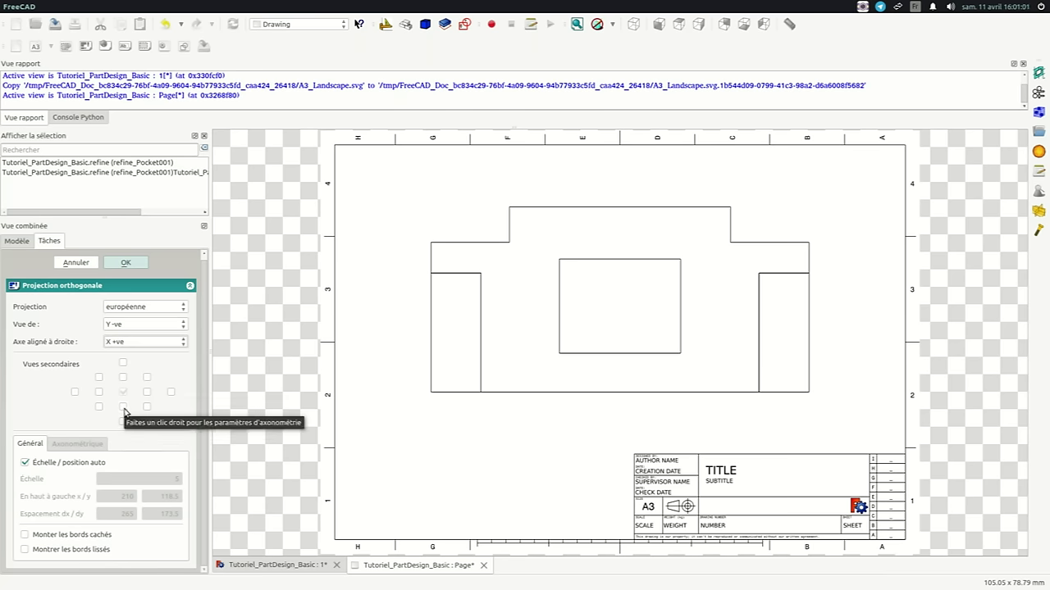
Add secondary views below and to the right of the main view, plus an isometric view.
left_click(123, 407)
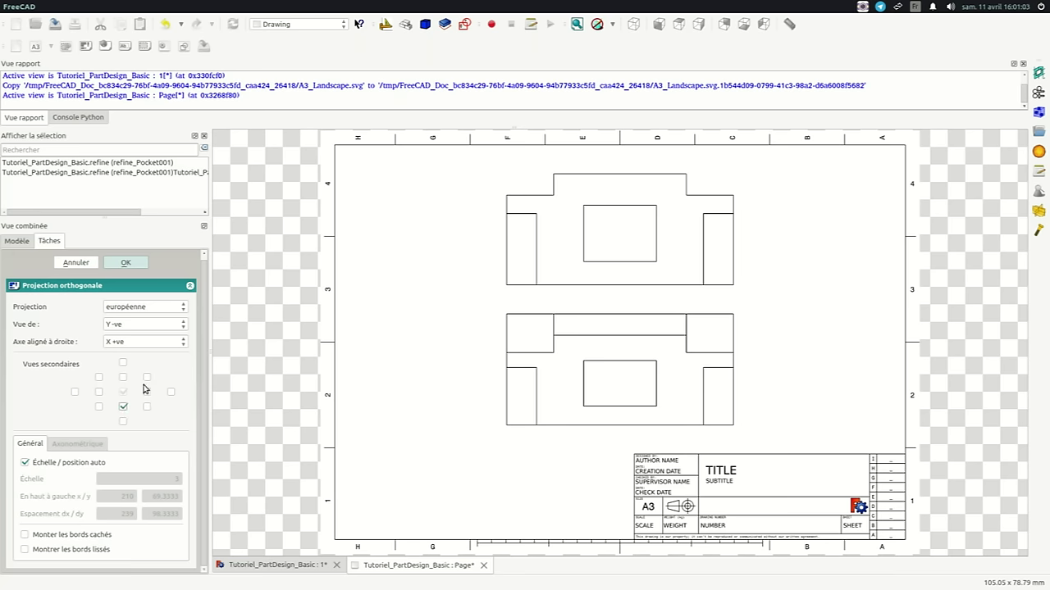
left_click(147, 394)
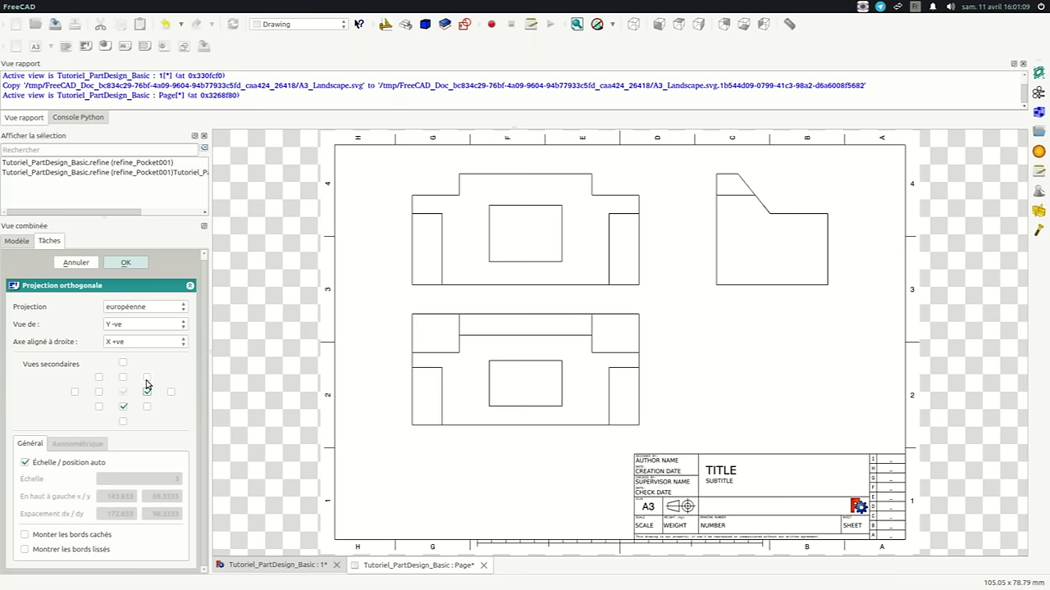
left_click(147, 408)
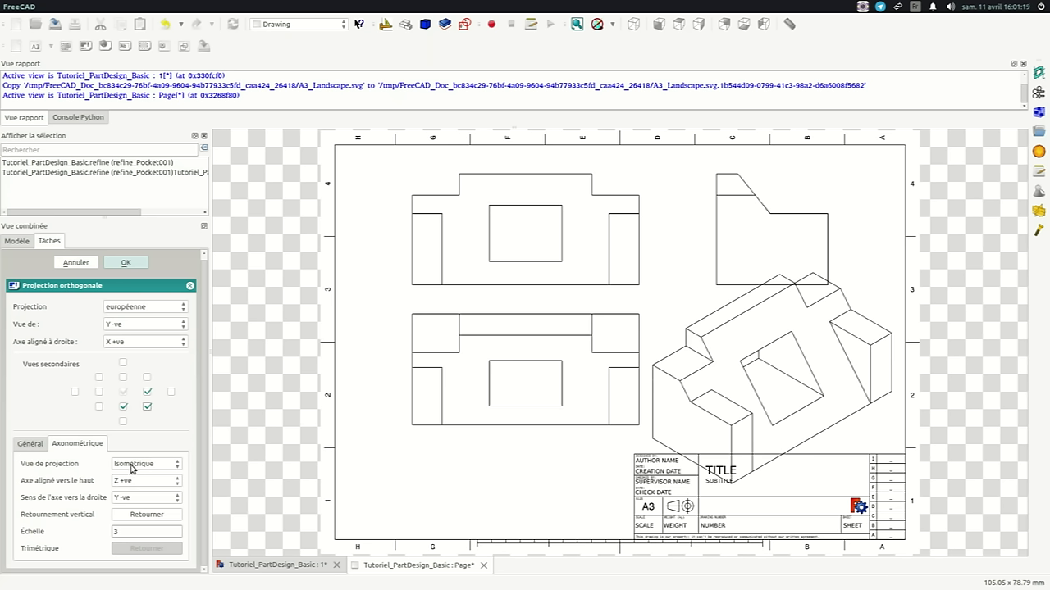
Flip the isometric view, set its scale to 1.5, confirm the projection and expand Page.
left_click(138, 467)
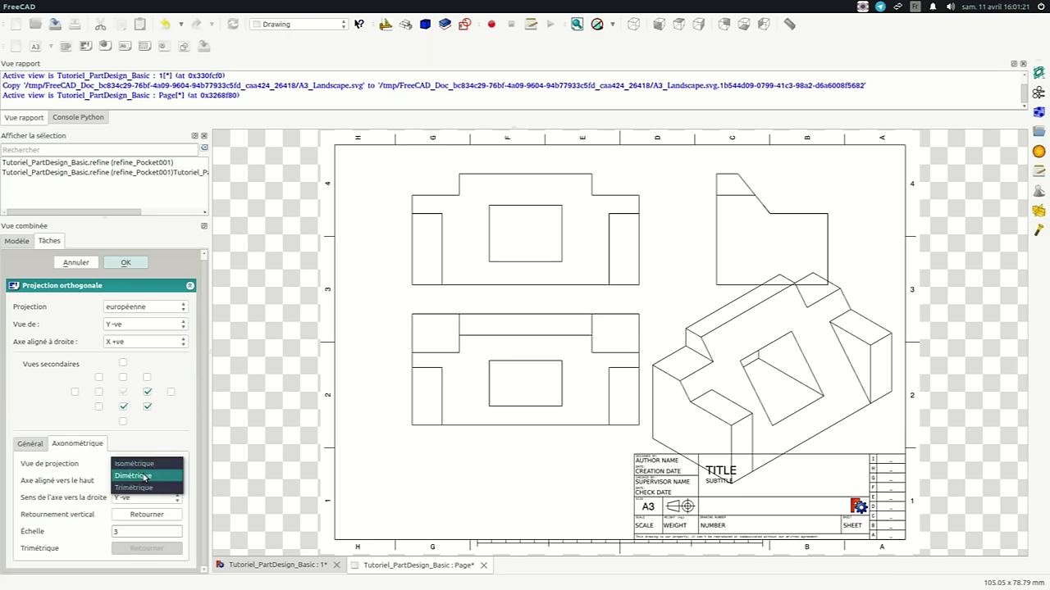
left_click(150, 466)
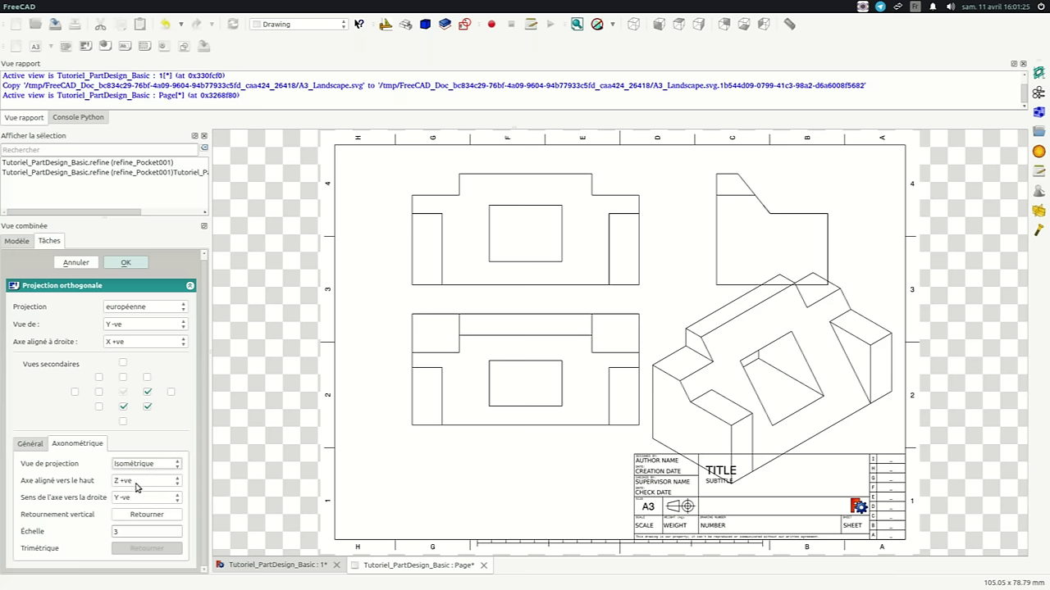
left_click(140, 515)
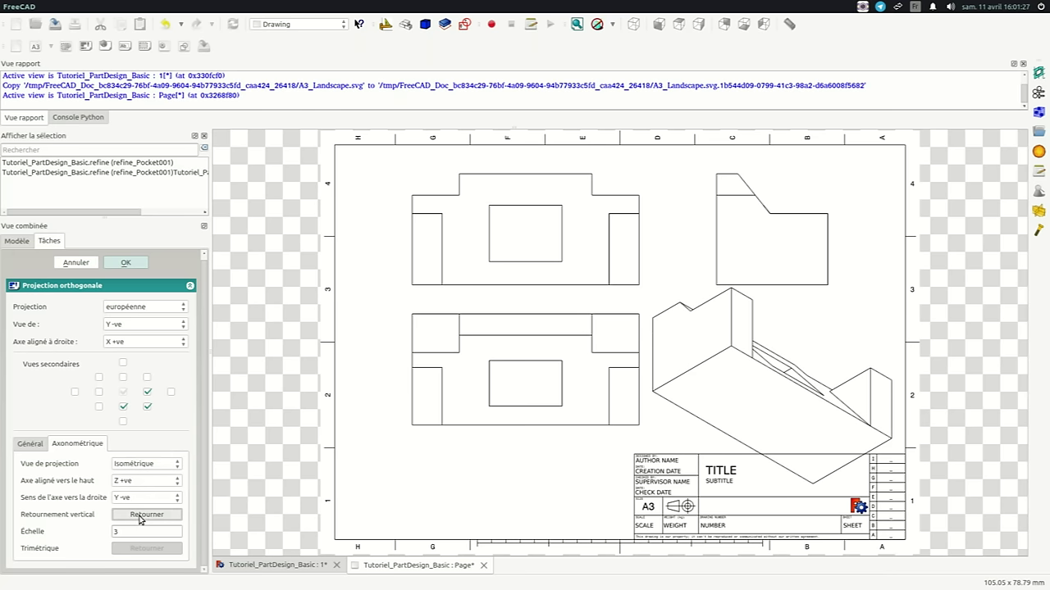
double_click(126, 533)
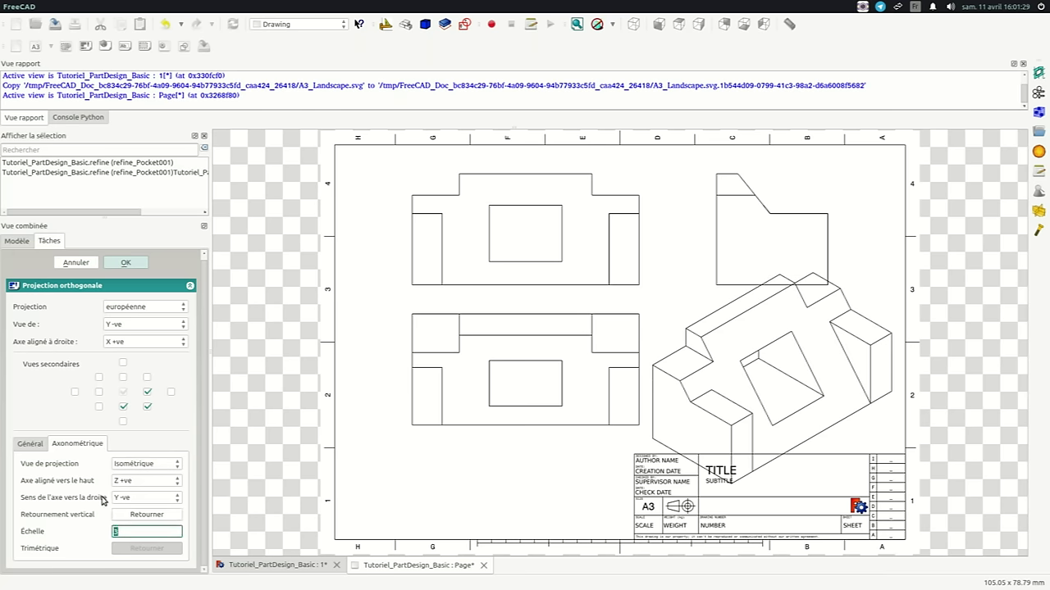
type("1.5")
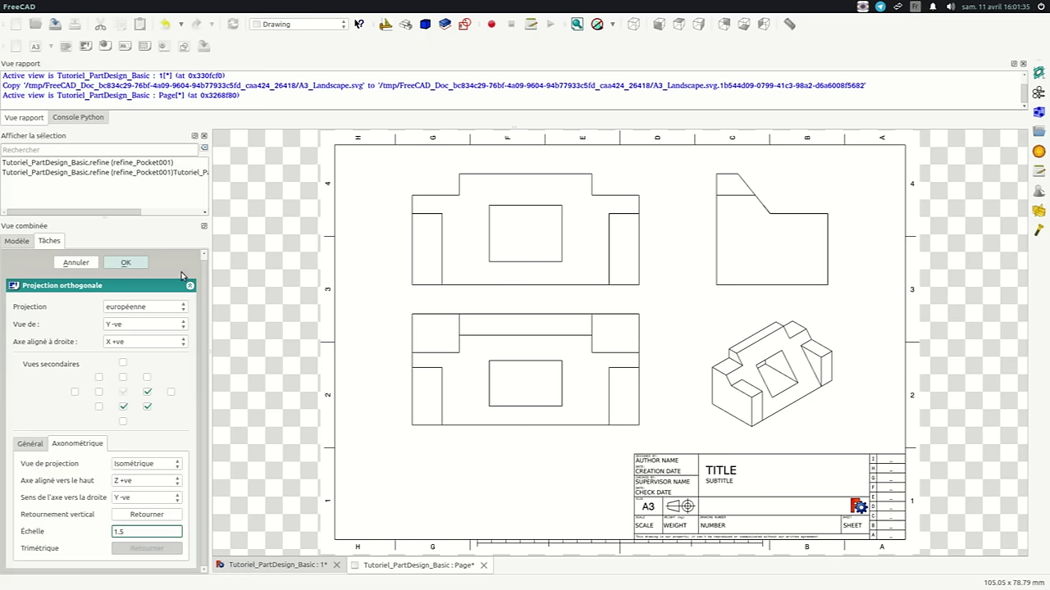
left_click(125, 263)
left_click(32, 357)
left_click(20, 359)
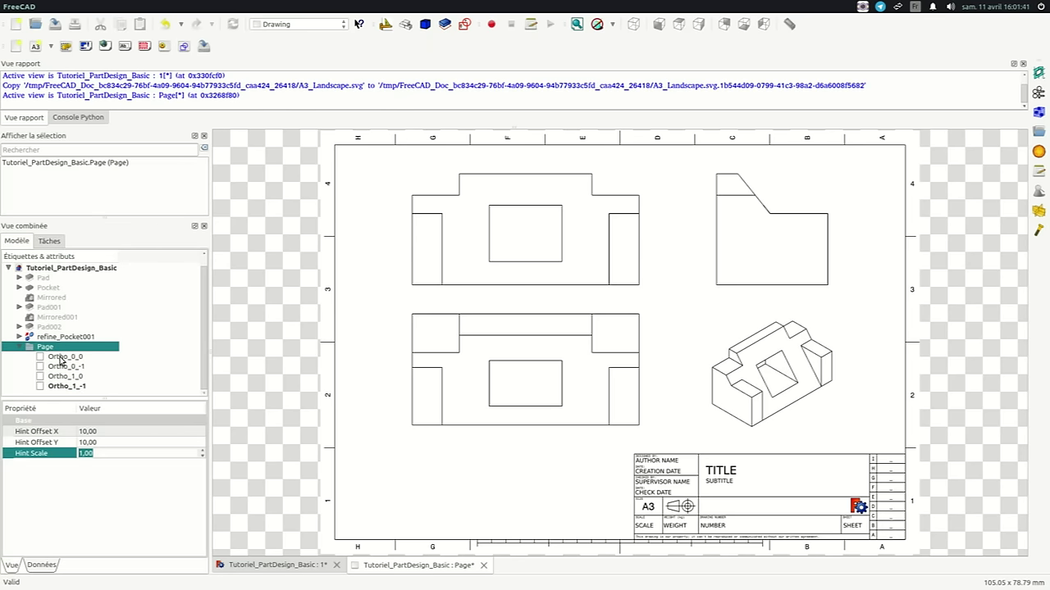
Inspect the four Ortho views, then show Ortho_0_0's data properties to edit its label.
left_click(59, 357)
left_click(58, 387)
left_click(62, 359)
left_click(59, 368)
left_click(64, 377)
left_click(65, 387)
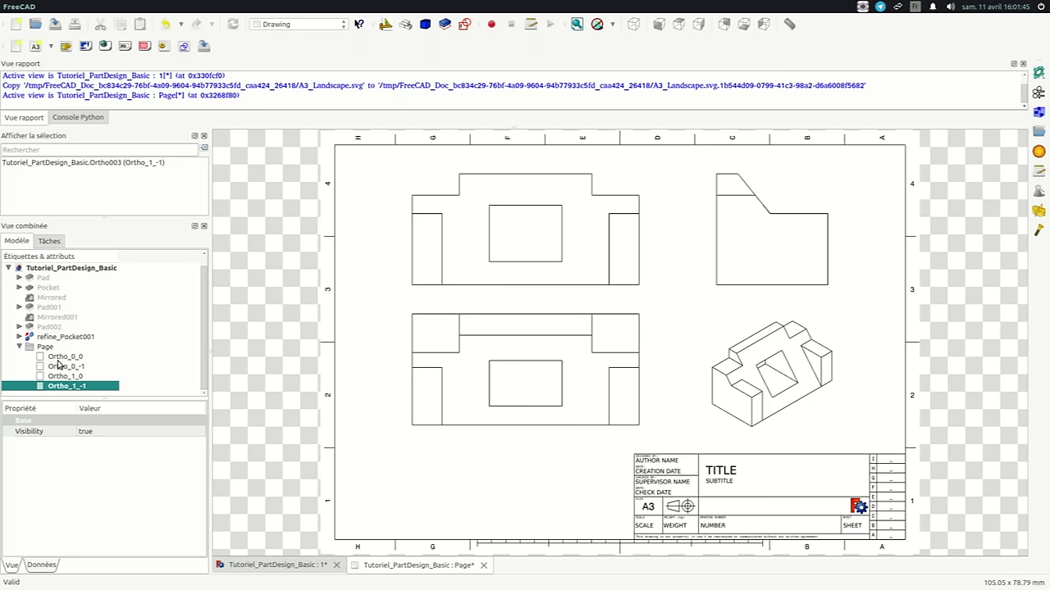
left_click(59, 358)
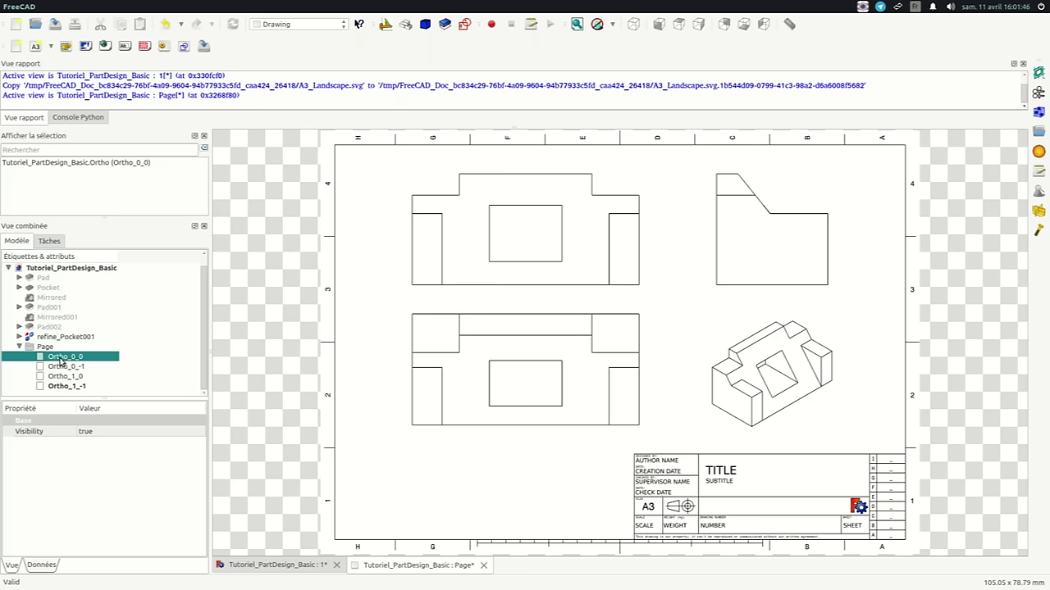
left_click(39, 566)
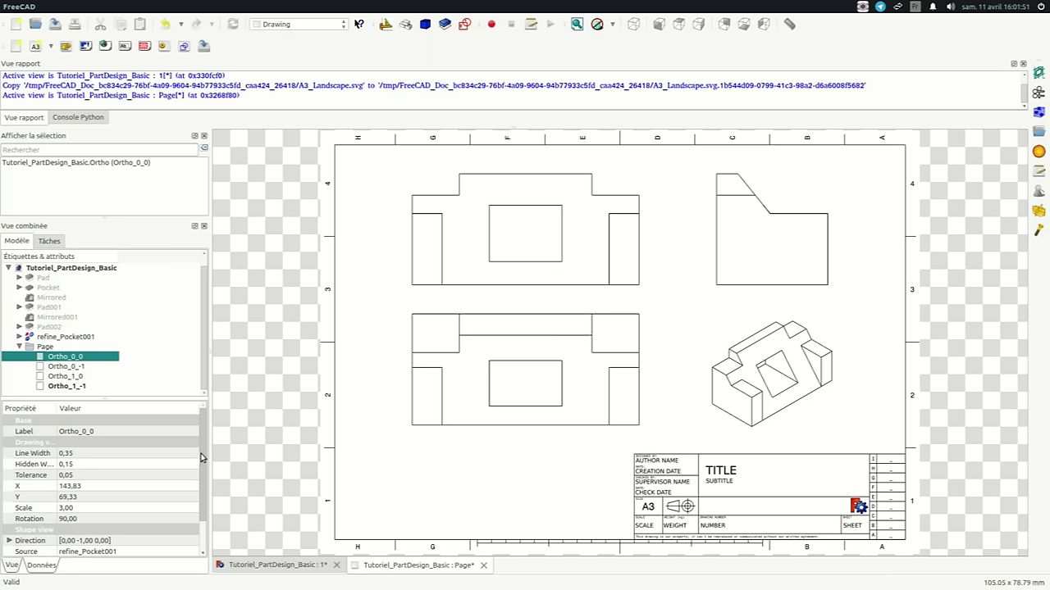
left_click(90, 432)
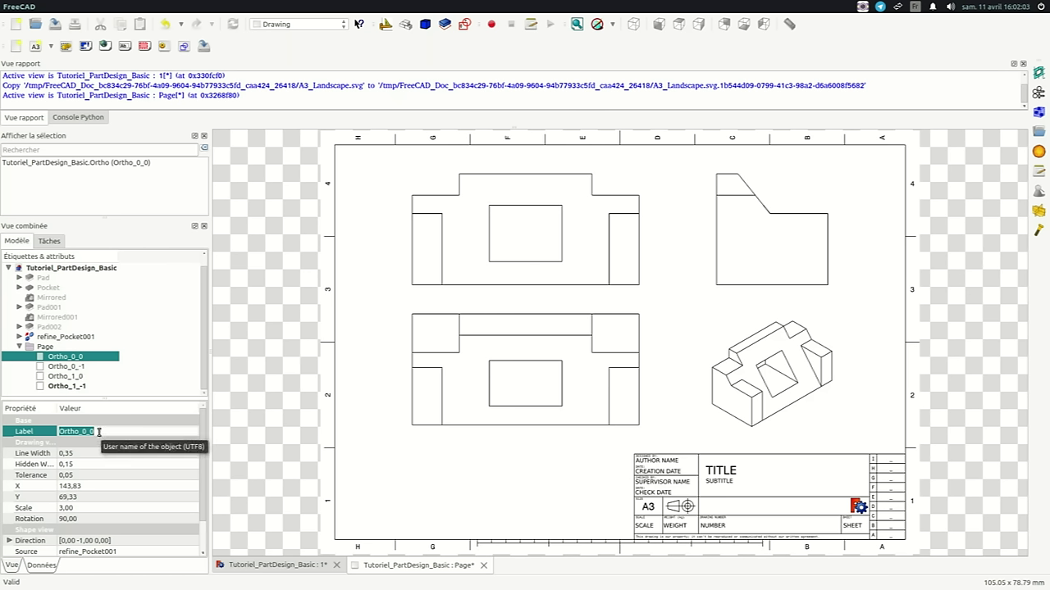
Rename the Ortho_0_0 view to Face, recompute, and commit its X position at 143,83.
type("Face")
key("Return")
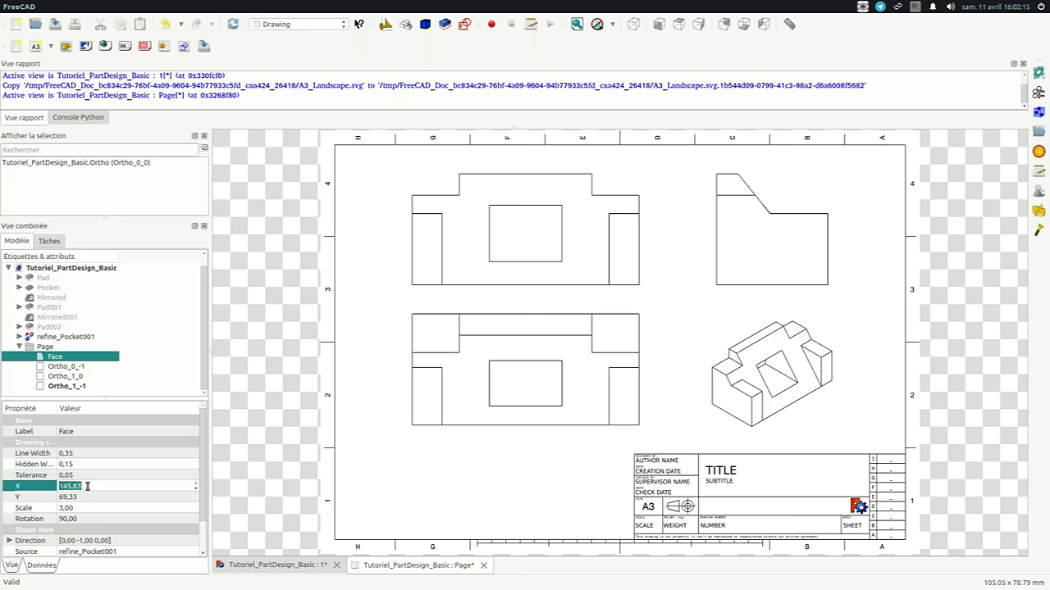
left_click(233, 24)
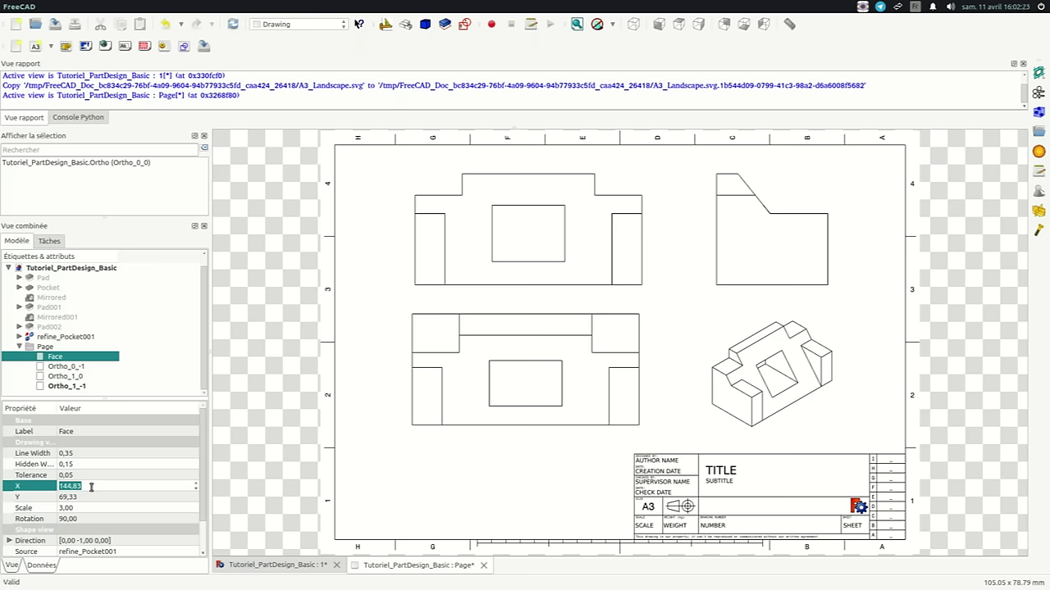
key("Tab")
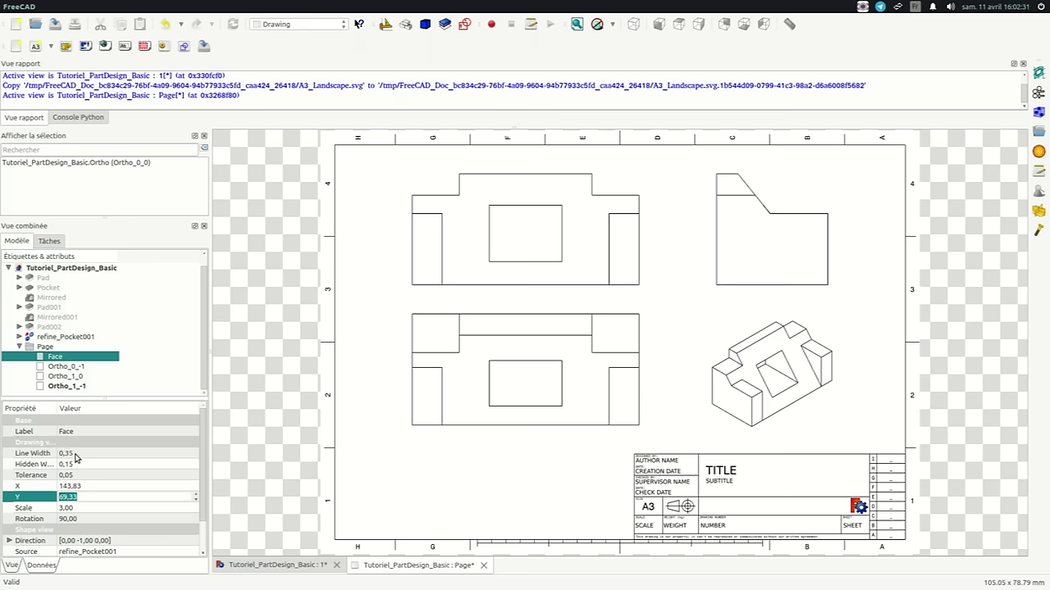
left_click(77, 454)
scroll(78, 453, "up", 4)
left_click(78, 461)
left_click(76, 455)
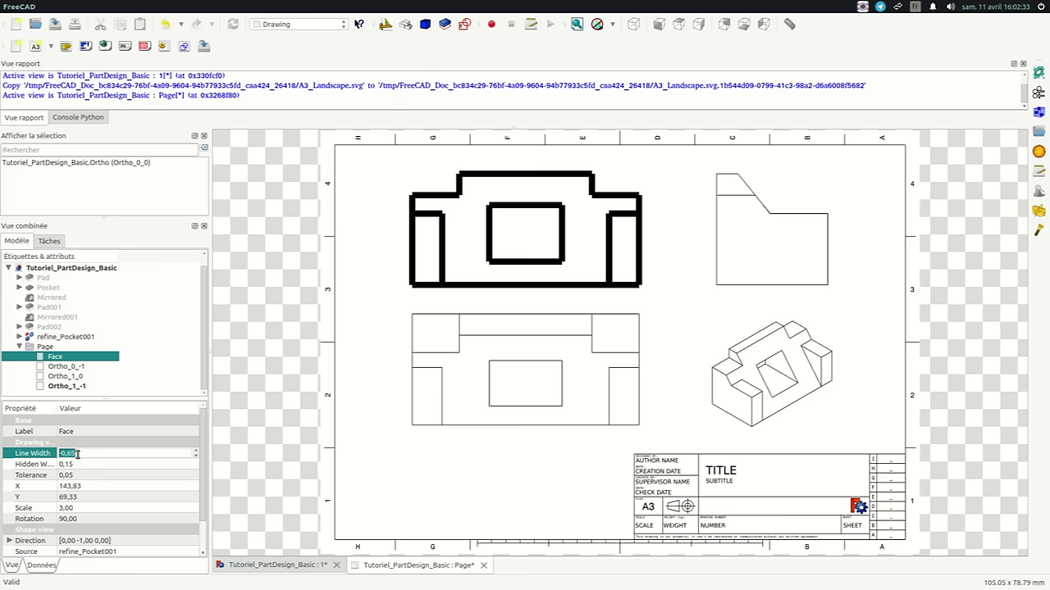
scroll(78, 454, "down", 1)
left_click(59, 464)
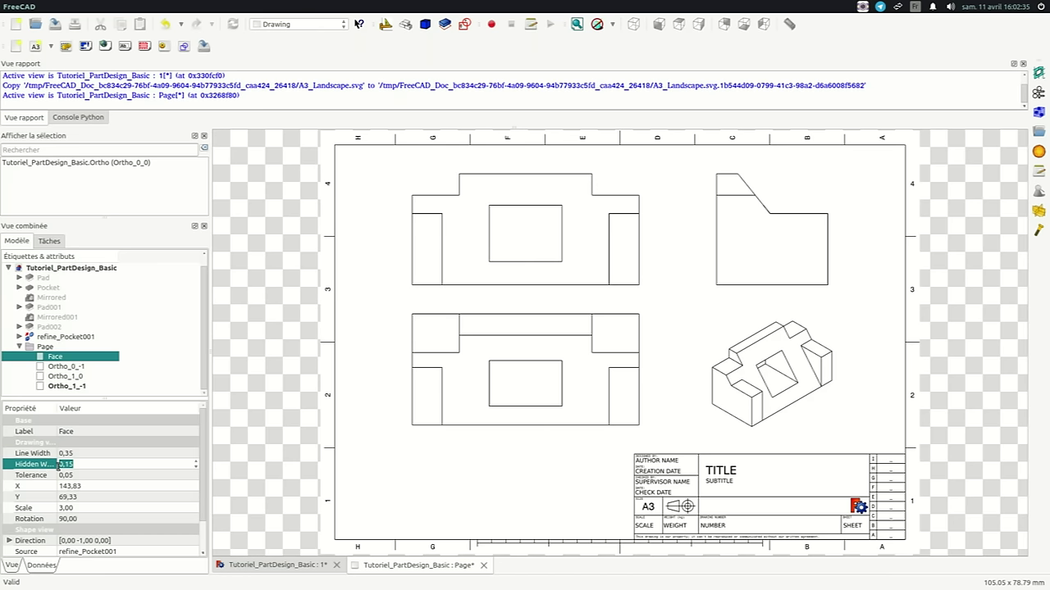
left_click_drag(57, 408, 81, 410)
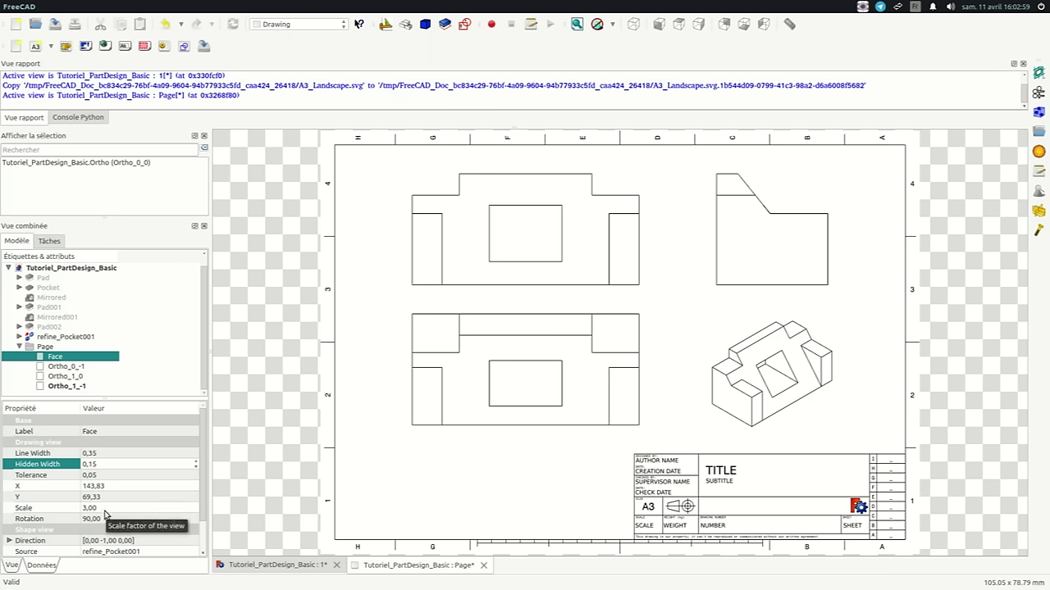
left_click(101, 510)
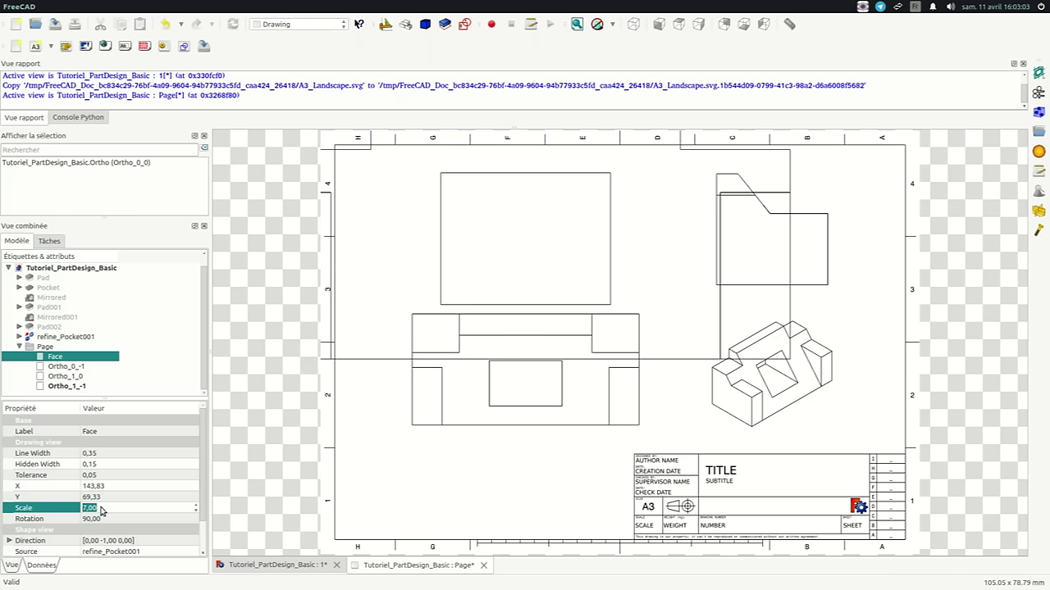
type("3")
key("Tab")
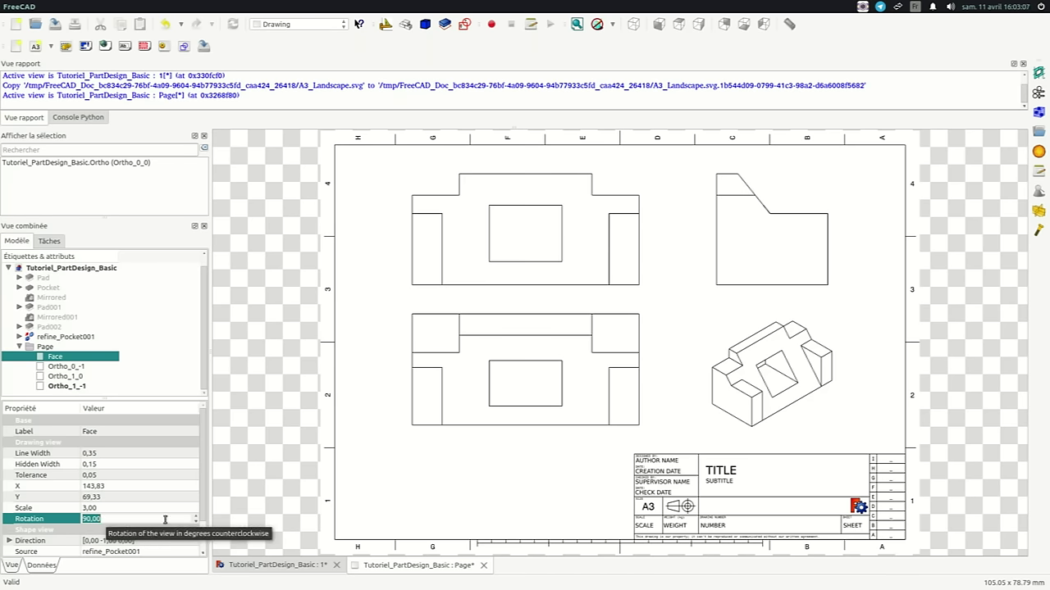
scroll(165, 520, "down", 1)
left_click(9, 508)
scroll(191, 484, "down", 1)
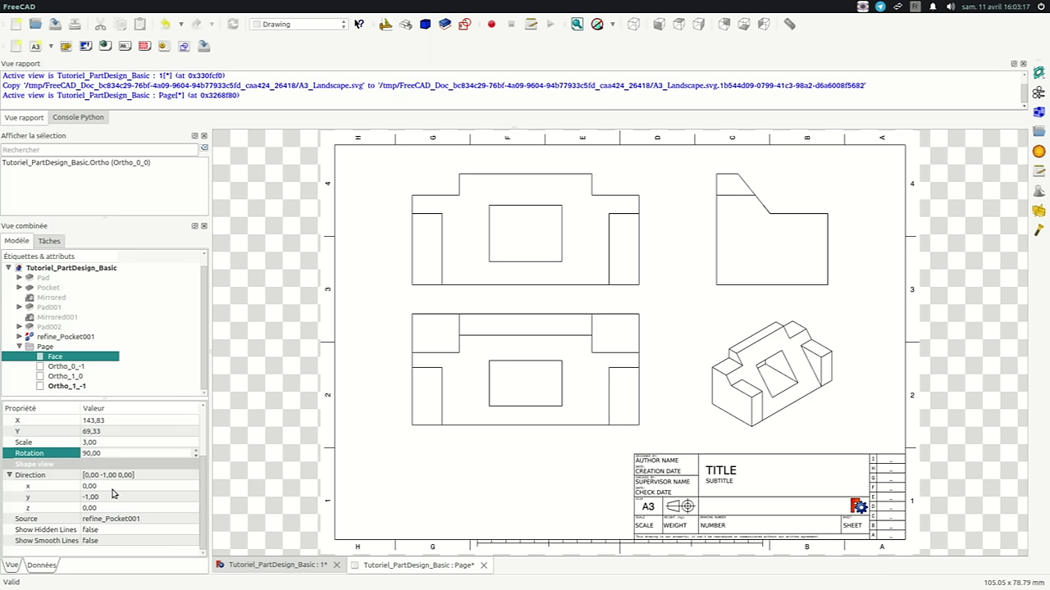
Confirm the Face view's source stays refine_Pocket001, then select the Ortho_0_-1 view.
left_click(55, 521)
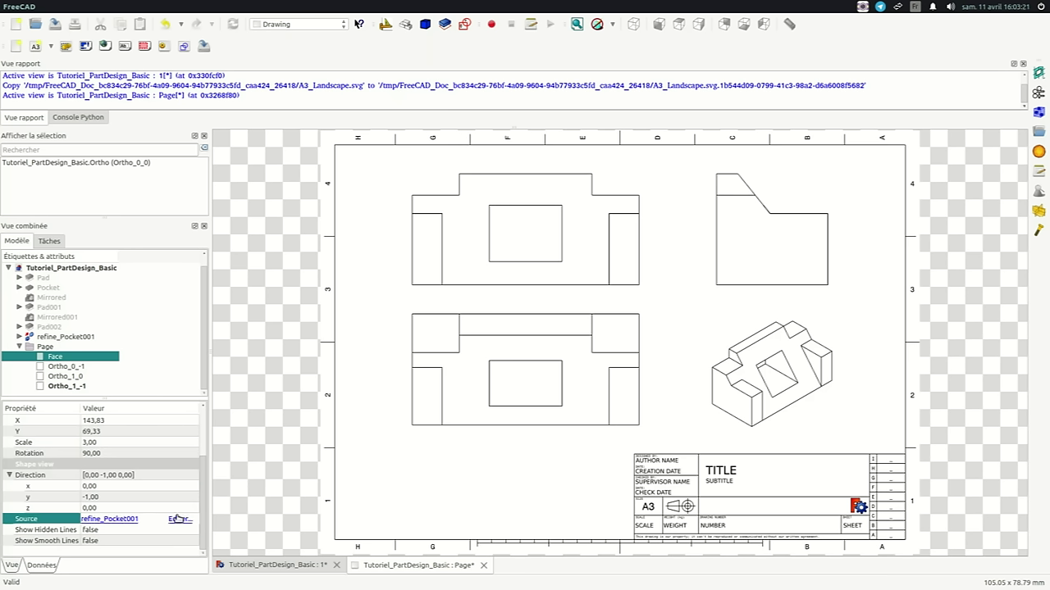
left_click(179, 520)
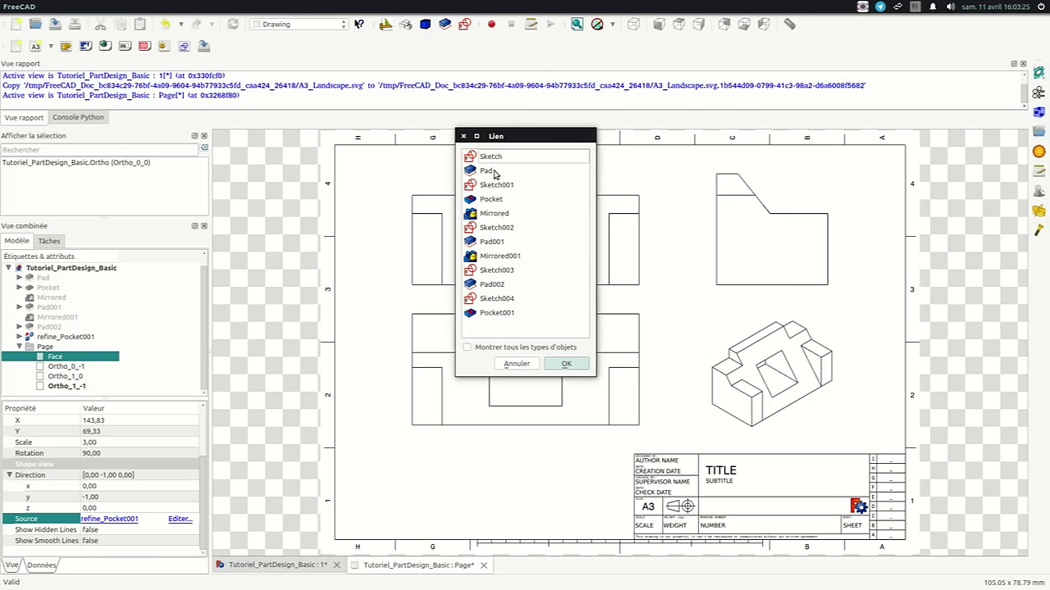
left_click(523, 365)
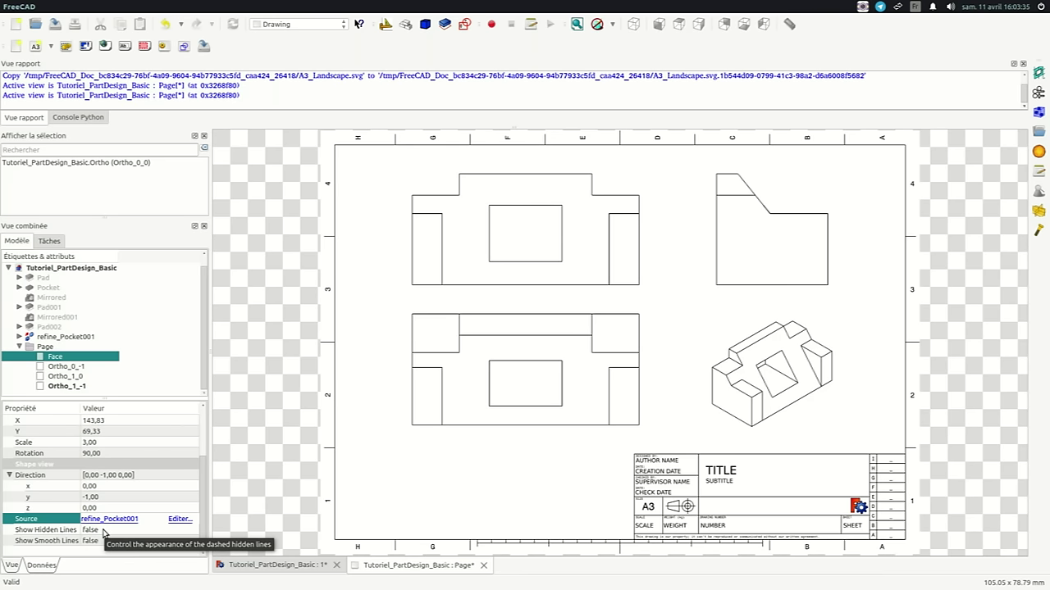
left_click(66, 367)
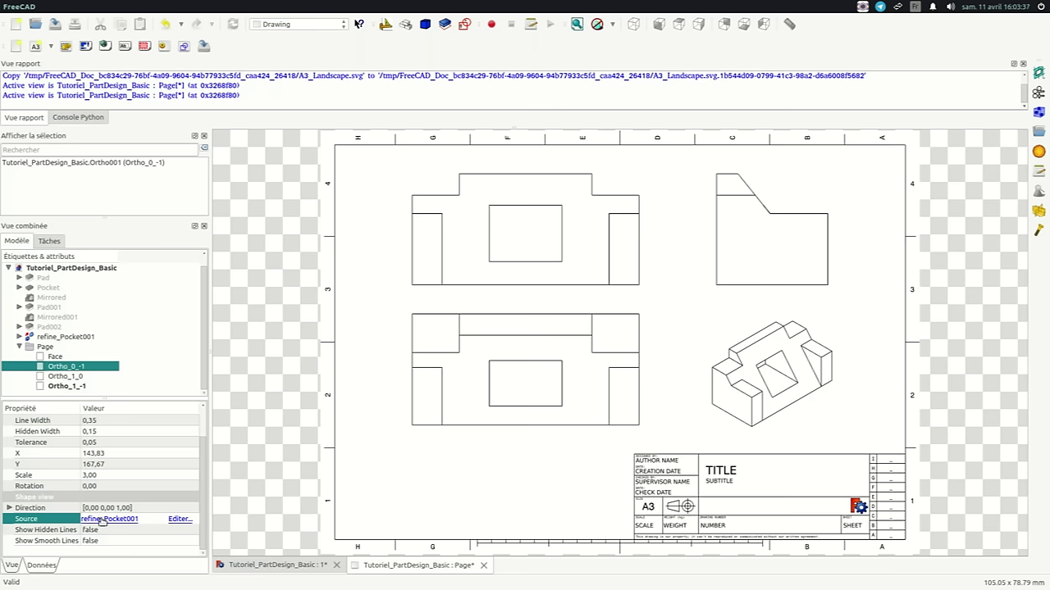
Rename the Ortho_0_-1 view to Dessus, leaving its scale at 3.
scroll(202, 456, "up", 1)
left_click(106, 433)
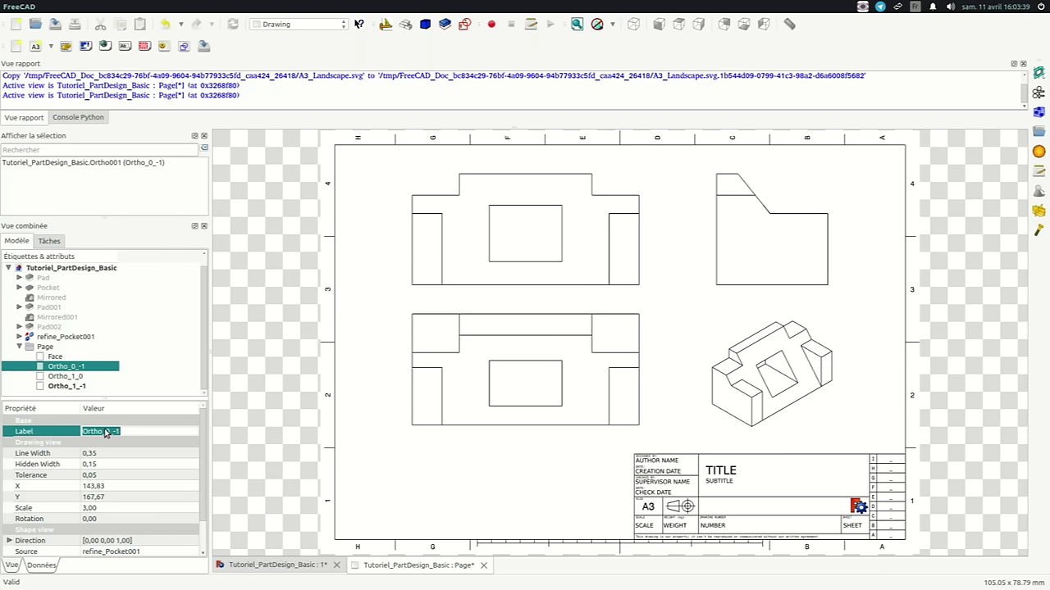
left_click(99, 509)
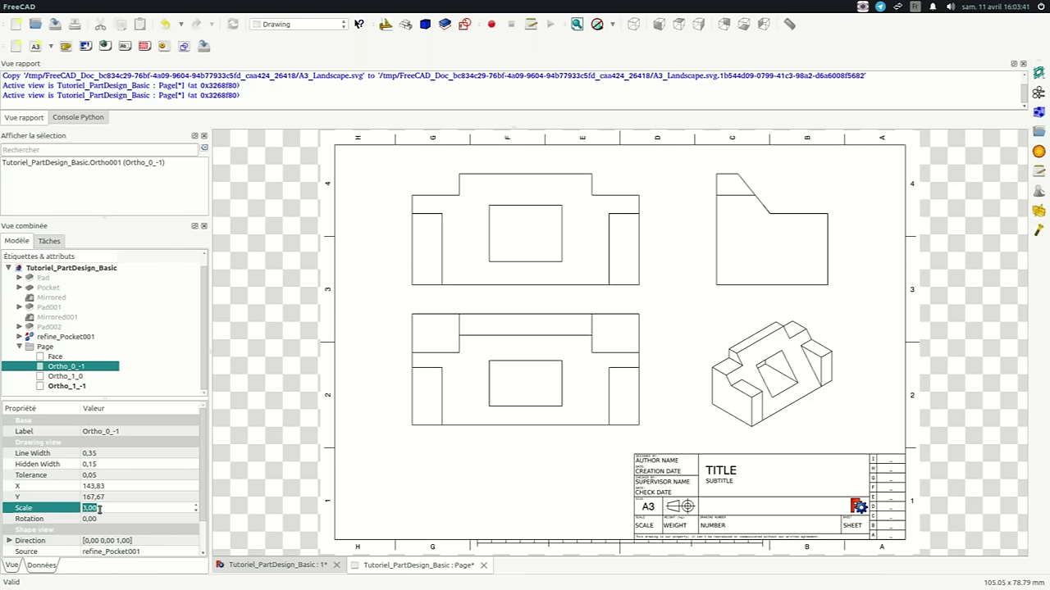
key("Tab")
left_click(103, 509)
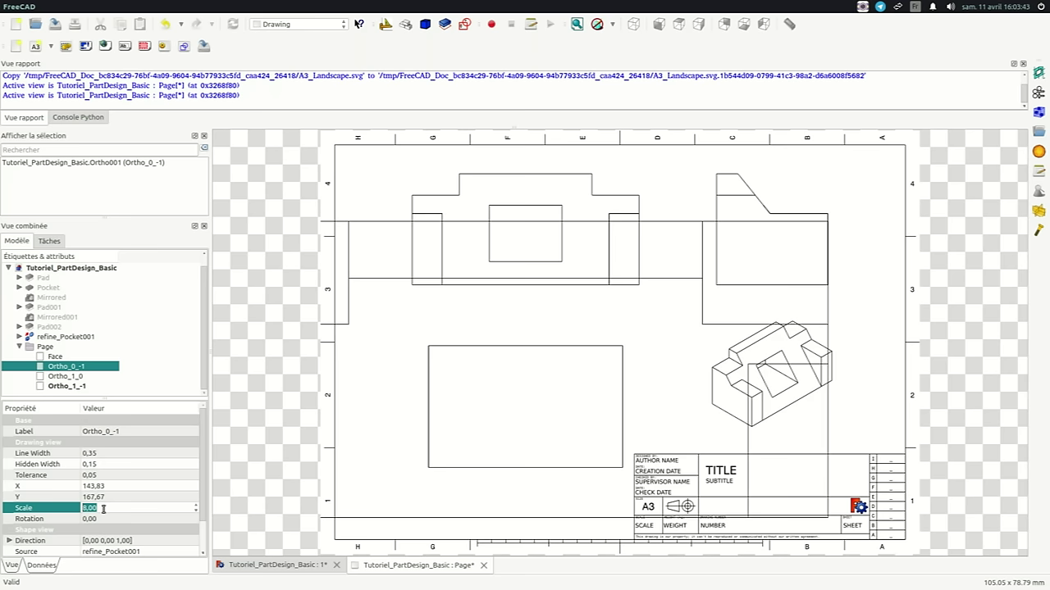
key("Tab")
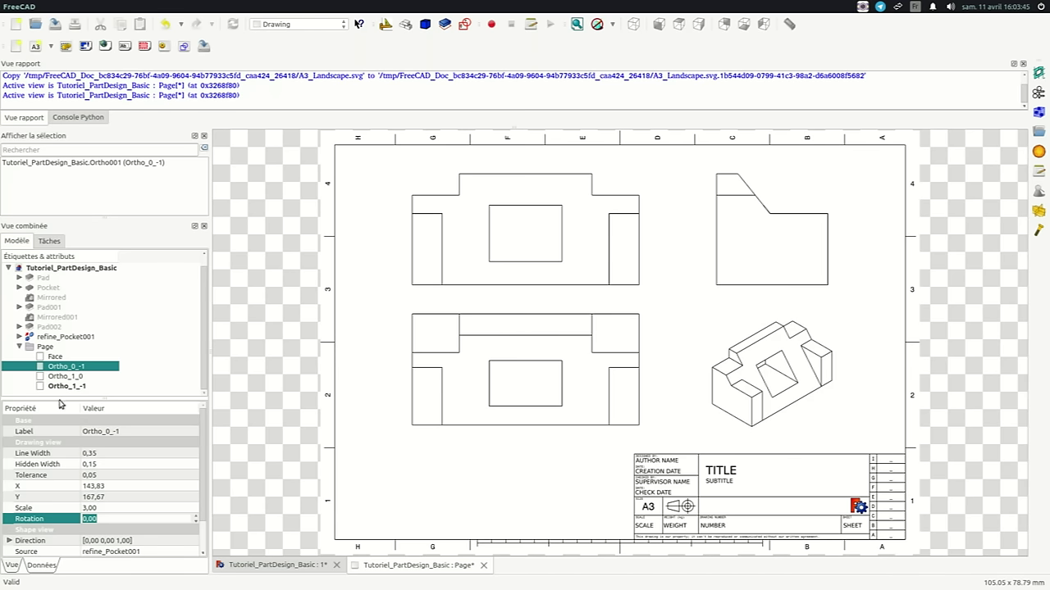
left_click(100, 433)
type("Dessus")
key("Return")
Rename the Ortho_1_0 view to Profil and Ortho_1_-1 to Axo, keeping scale 3.
left_click(65, 377)
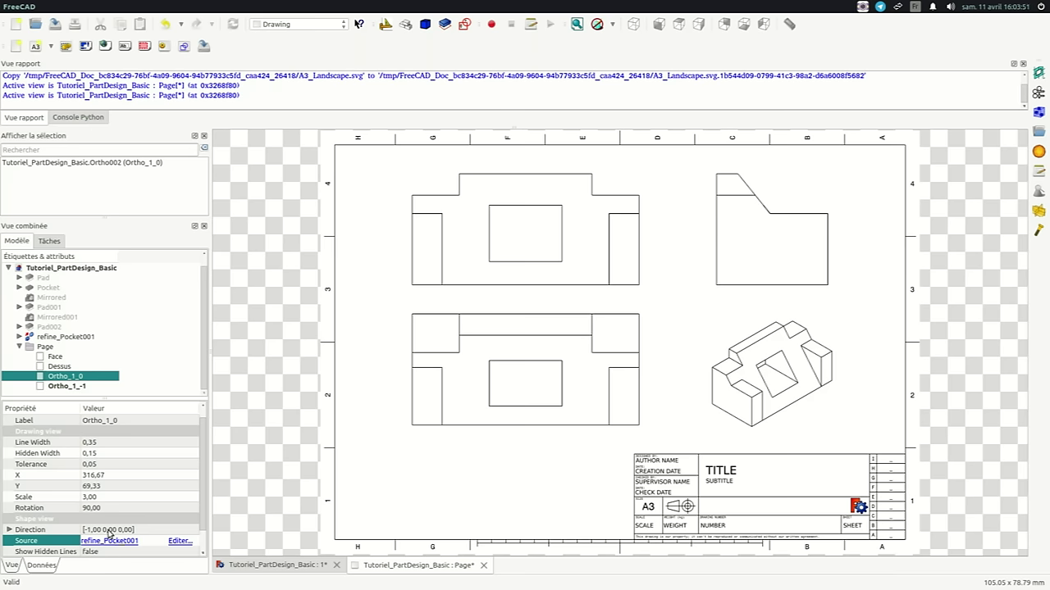
left_click(103, 497)
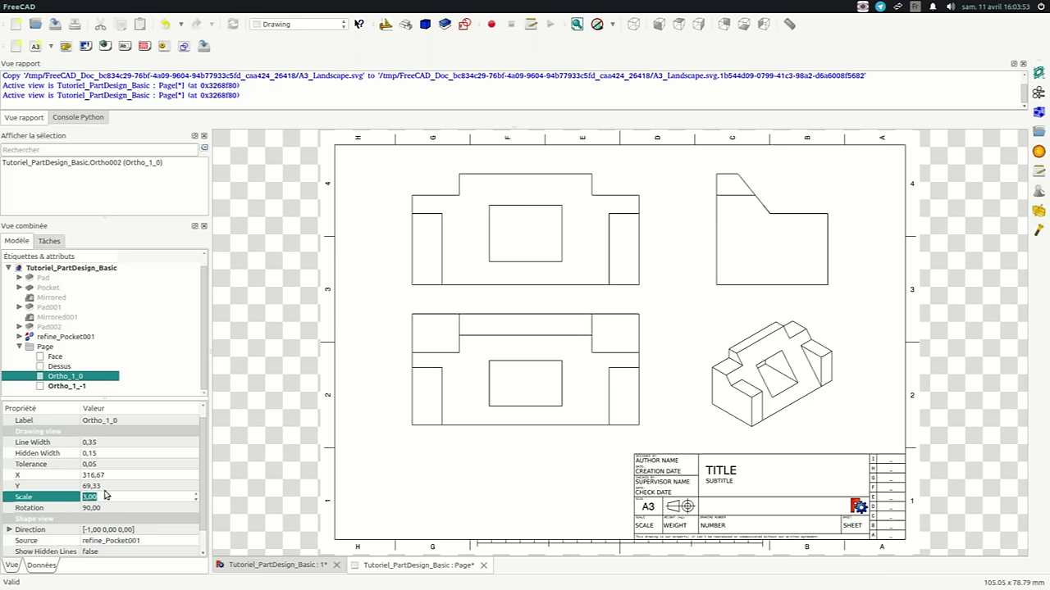
type("8")
key("Tab")
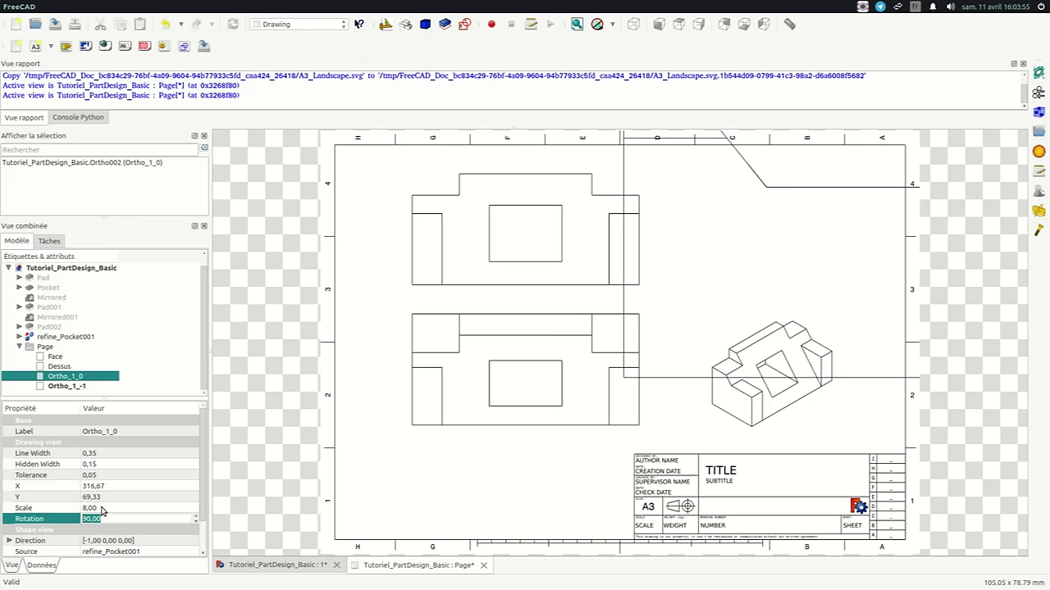
key("ctrl+z")
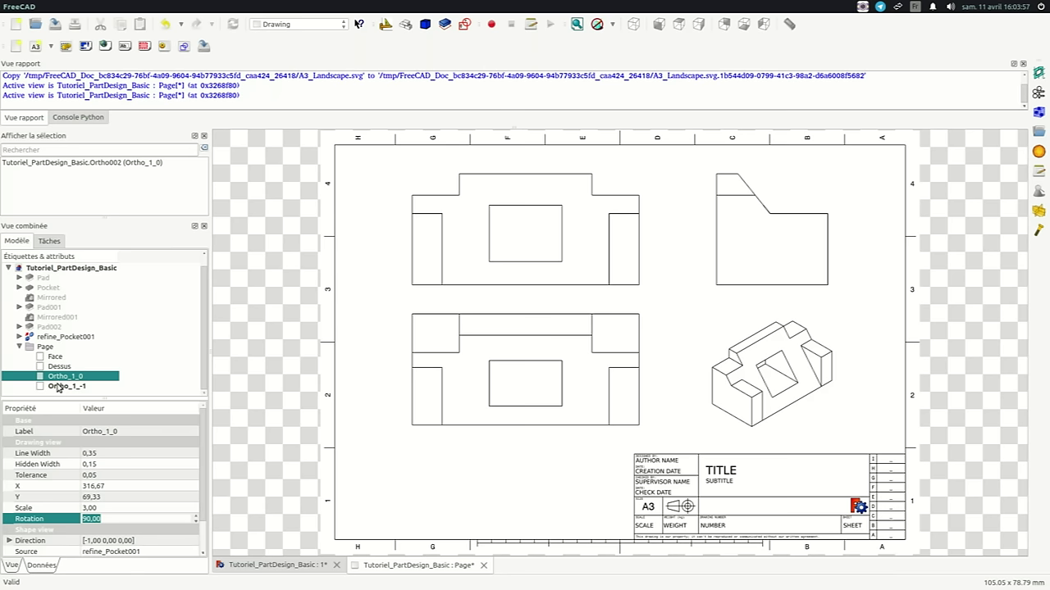
left_click(104, 435)
type("Profil")
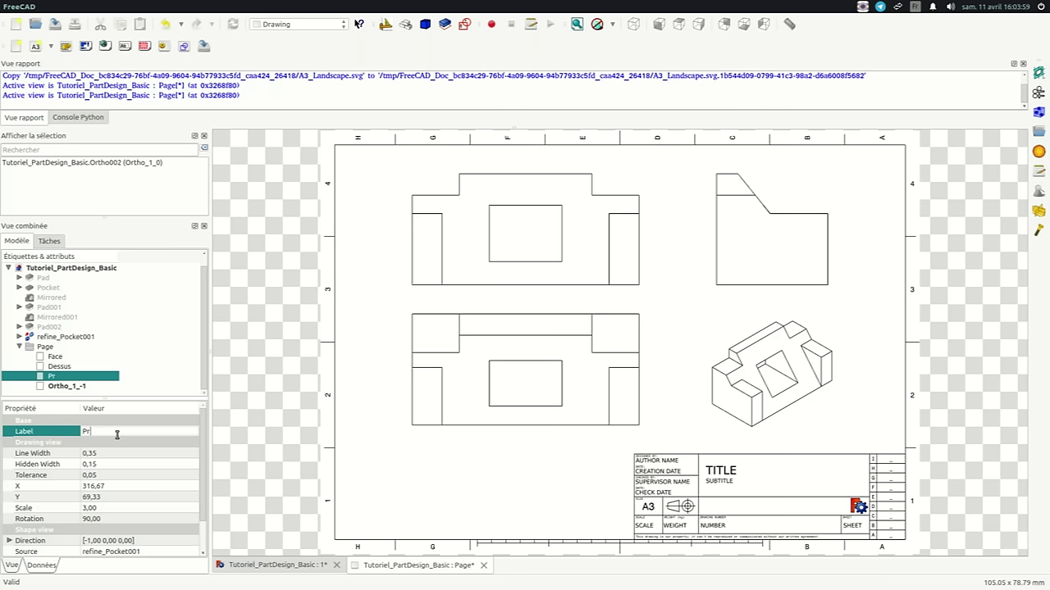
left_click(69, 386)
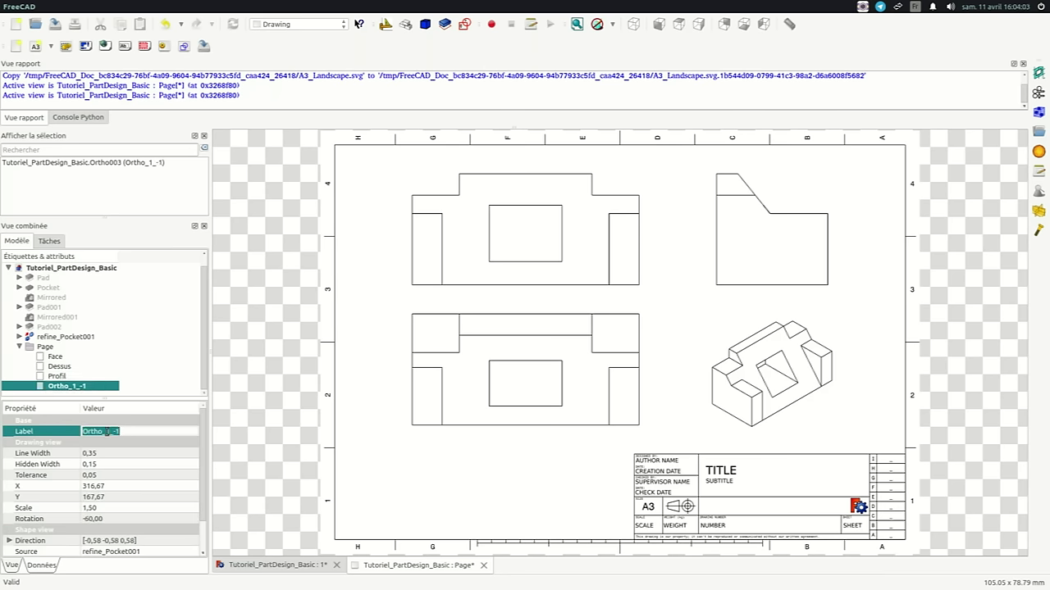
type("Axo")
key("Return")
Confirm the Axo direction reads -0.58, -0.58, 0.58, then return to the 3D model.
scroll(205, 460, "down", 1)
left_click(8, 509)
scroll(205, 488, "down", 1)
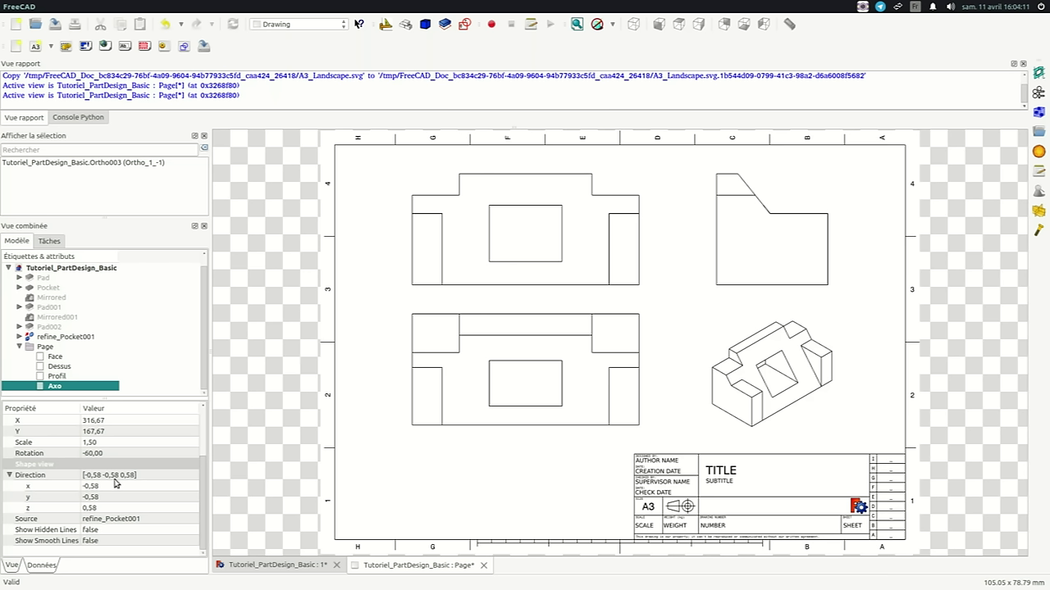
left_click(99, 486)
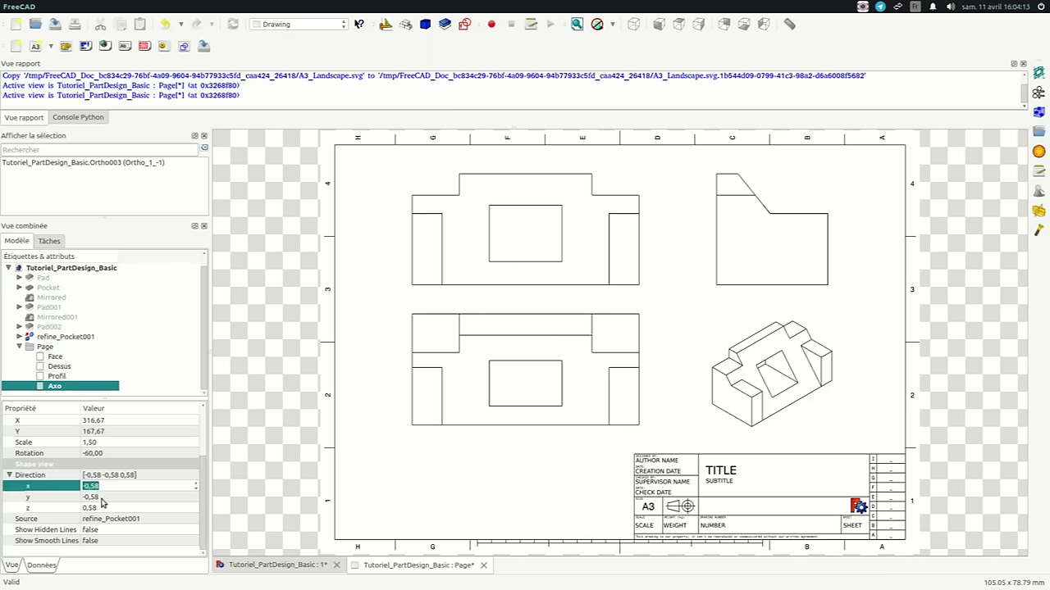
left_click(108, 508)
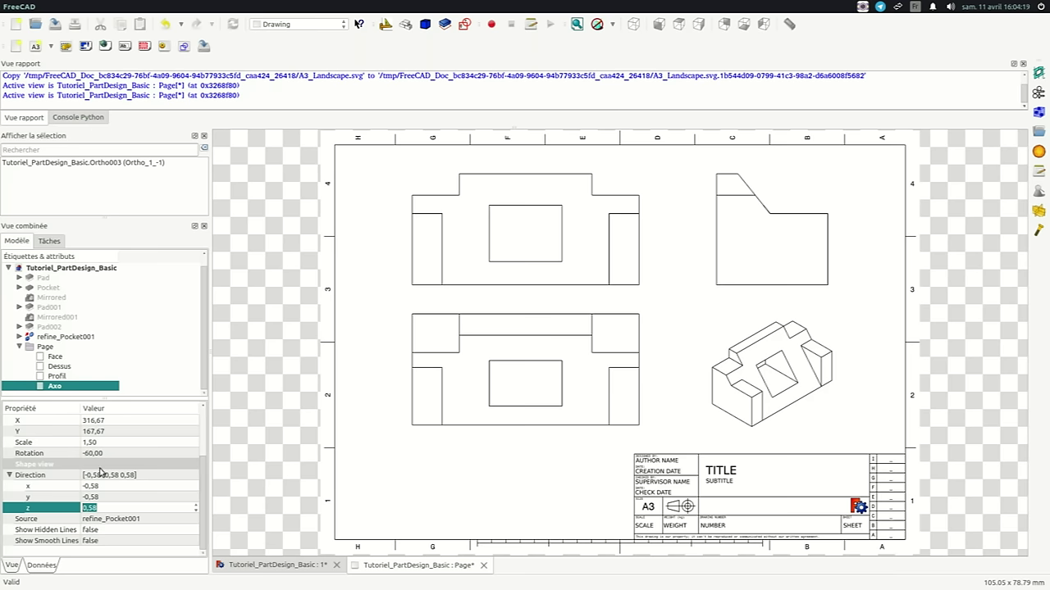
left_click_drag(201, 501, 208, 470)
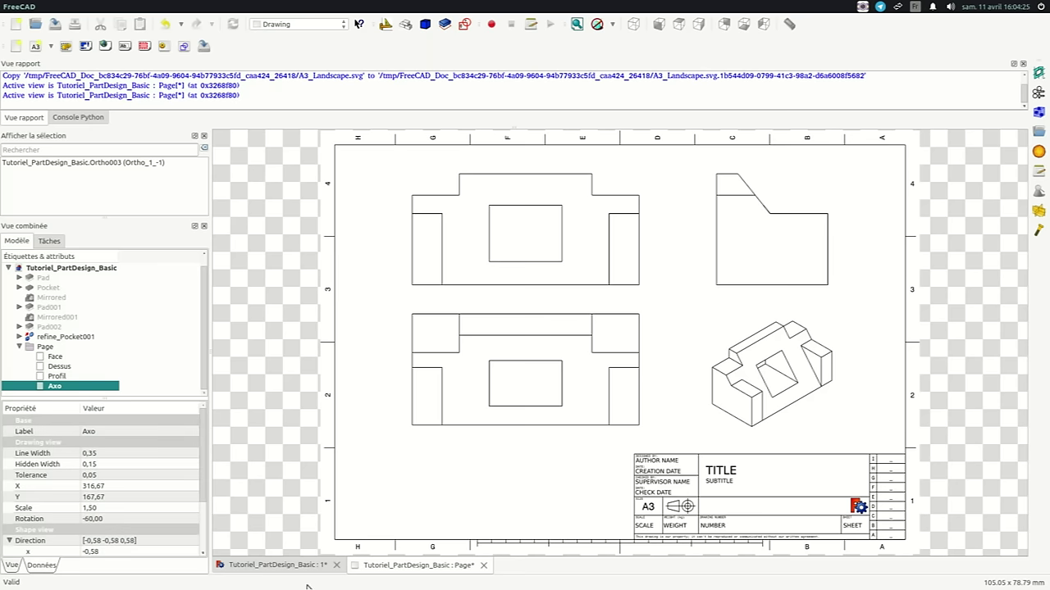
left_click(285, 568)
Switch to the Draft workbench.
scroll(598, 365, "down", 5)
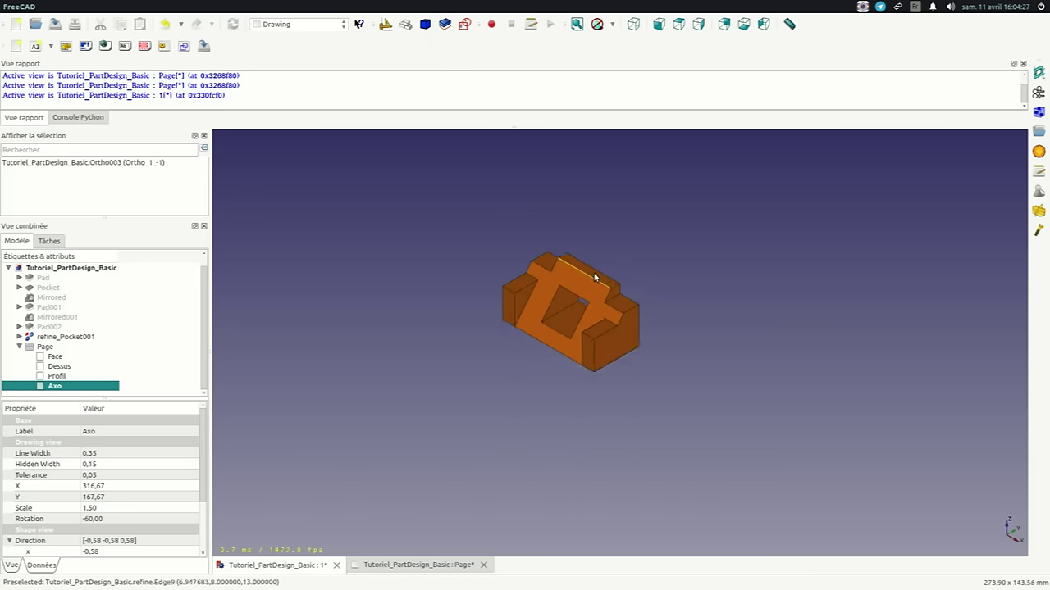
scroll(508, 361, "up", 3)
left_click(299, 24)
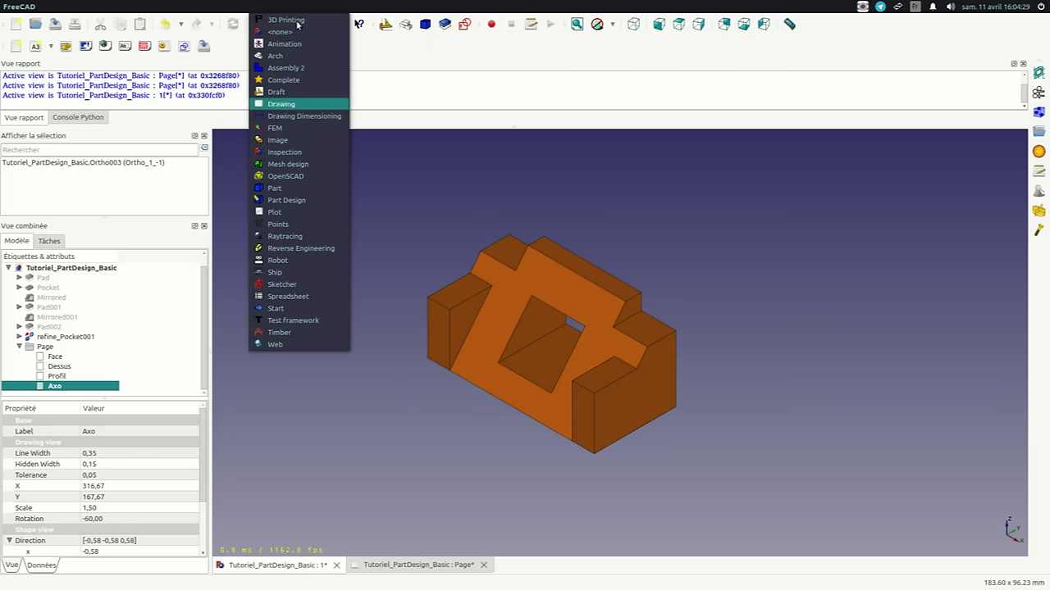
left_click(276, 92)
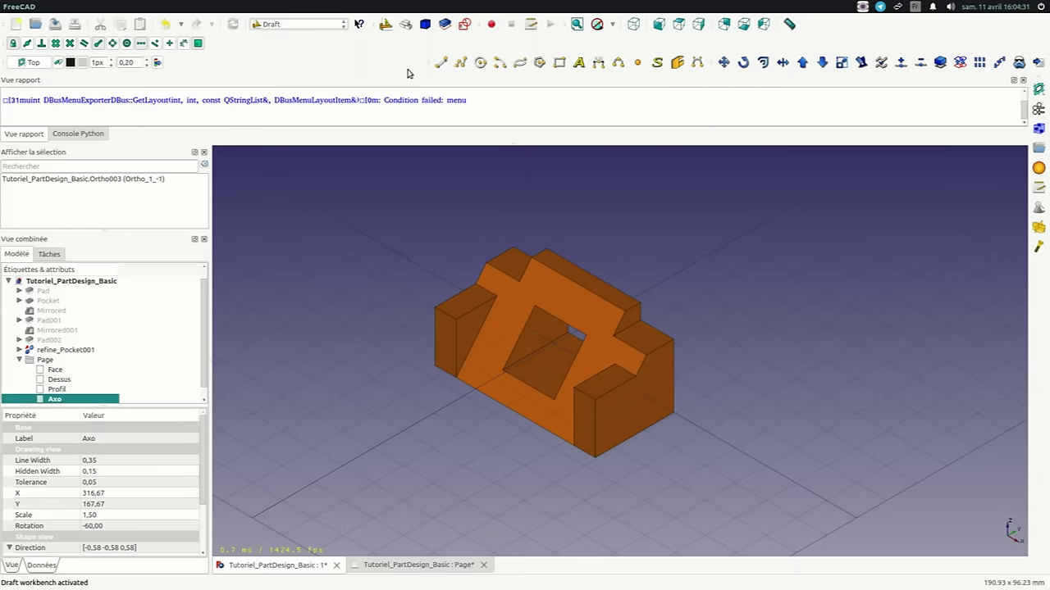
Line up the Draft drawing and modification toolbars in one row, then select the part's bottom face.
left_click_drag(432, 62, 172, 61)
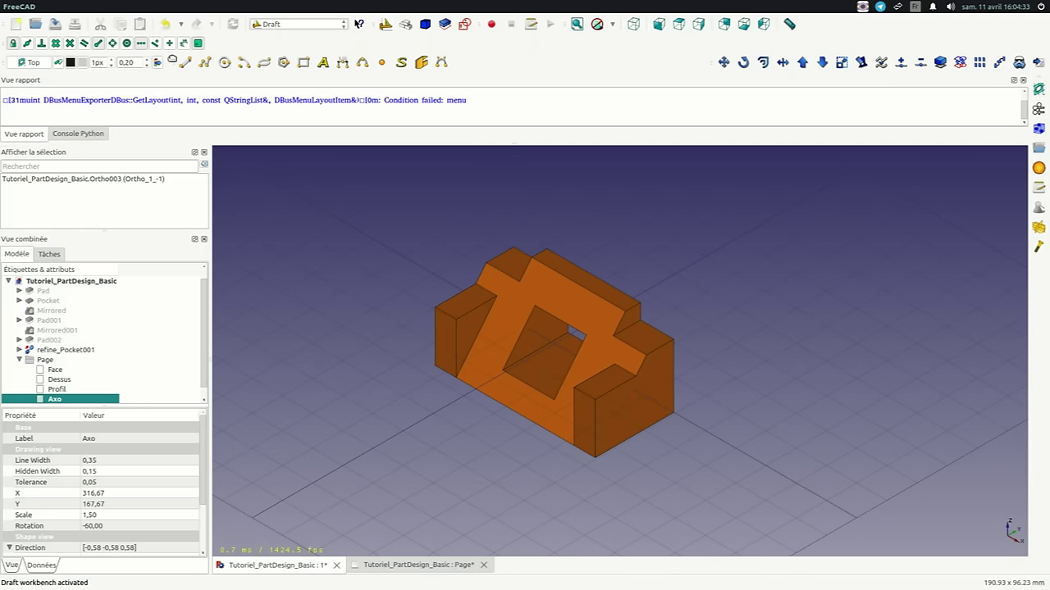
left_click_drag(713, 62, 458, 61)
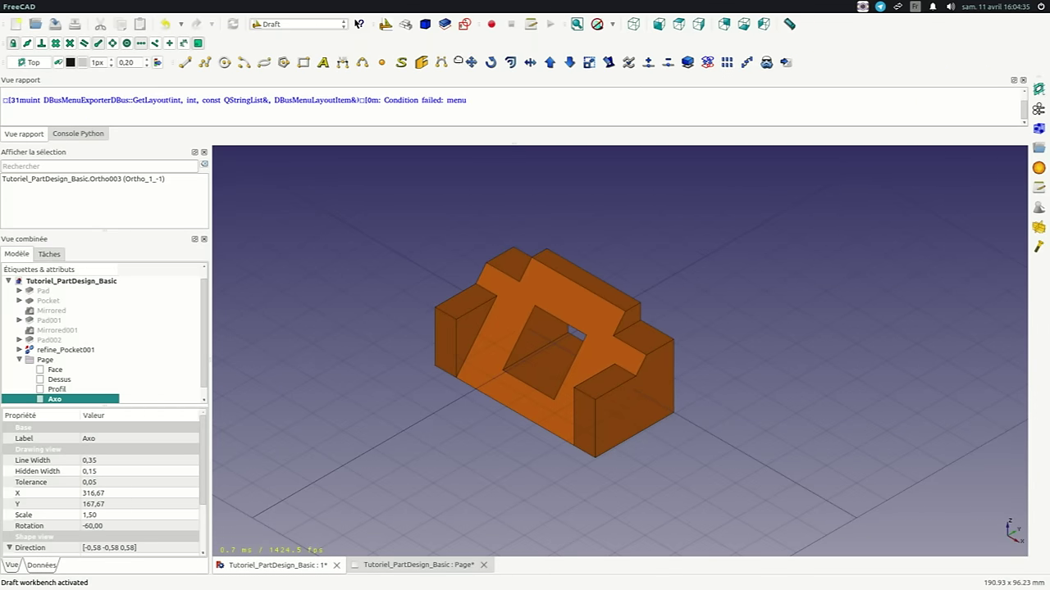
middle_click_drag(560, 483, 579, 382)
left_click(562, 370)
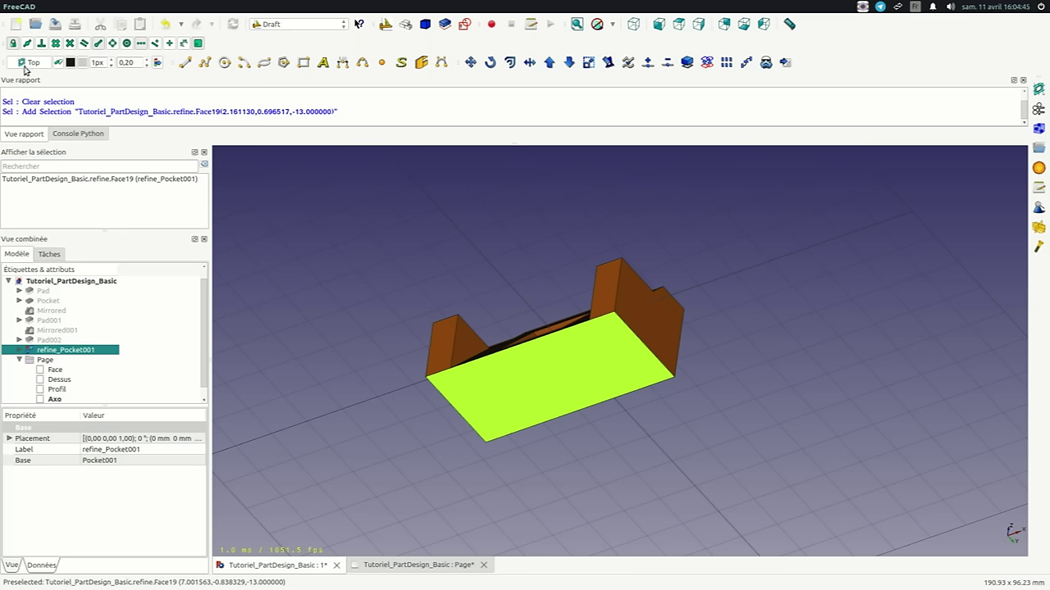
With the Top working plane, dimension the full 53 mm front bottom edge.
left_click(27, 66)
mouse_move(539, 243)
middle_mouse_down()
mouse_move(578, 325)
mouse_move(576, 354)
middle_mouse_up()
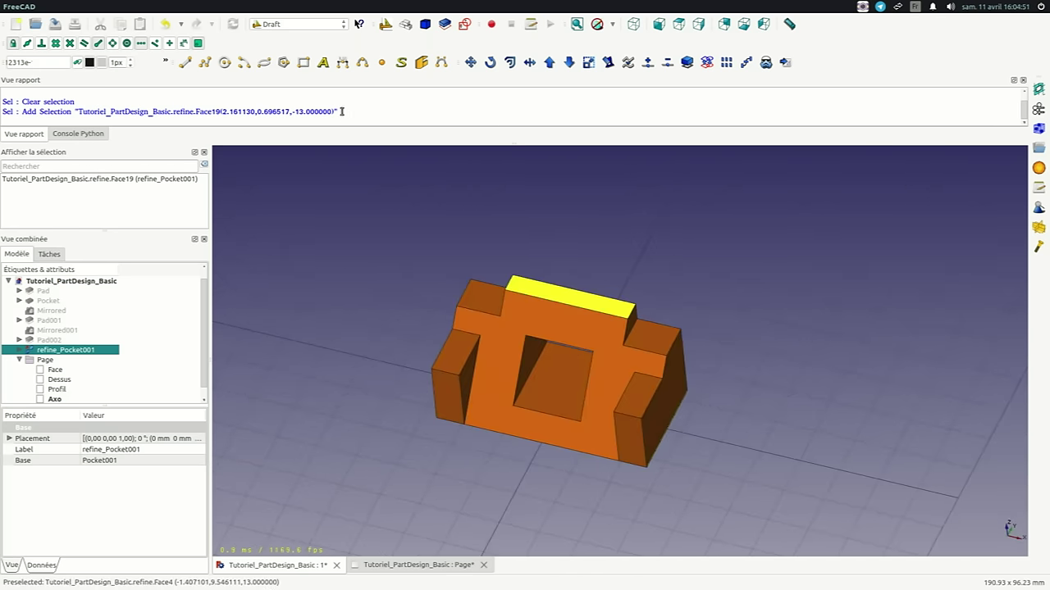
left_click(343, 64)
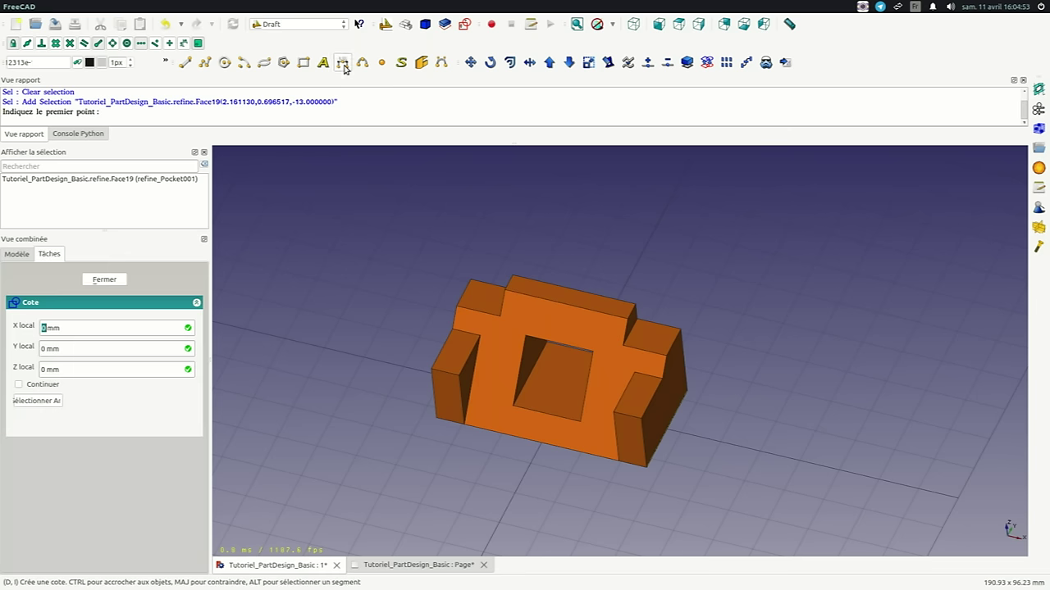
left_click(433, 412)
left_click(647, 463)
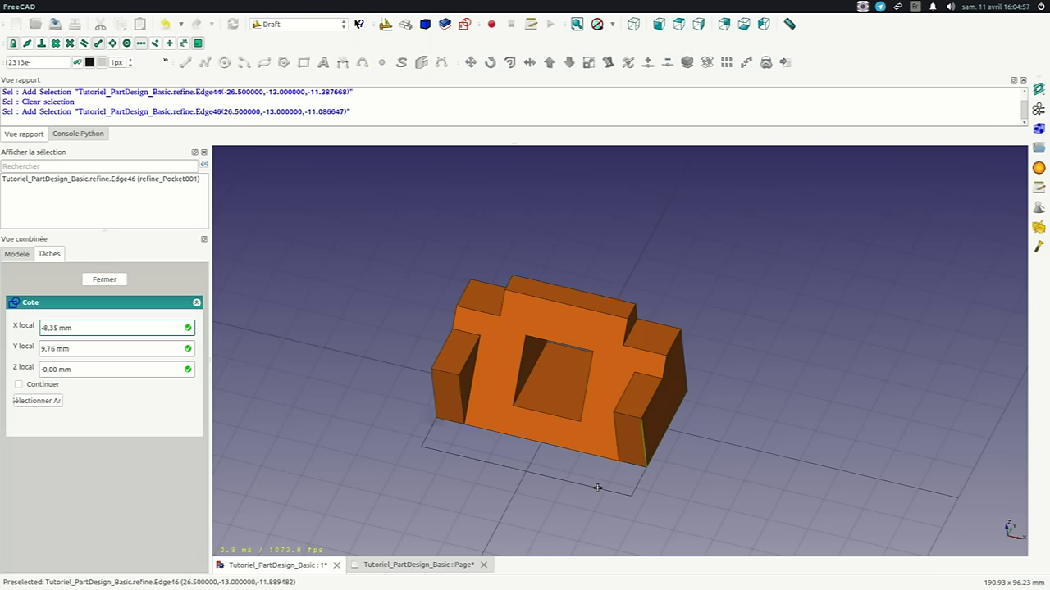
left_click(581, 479)
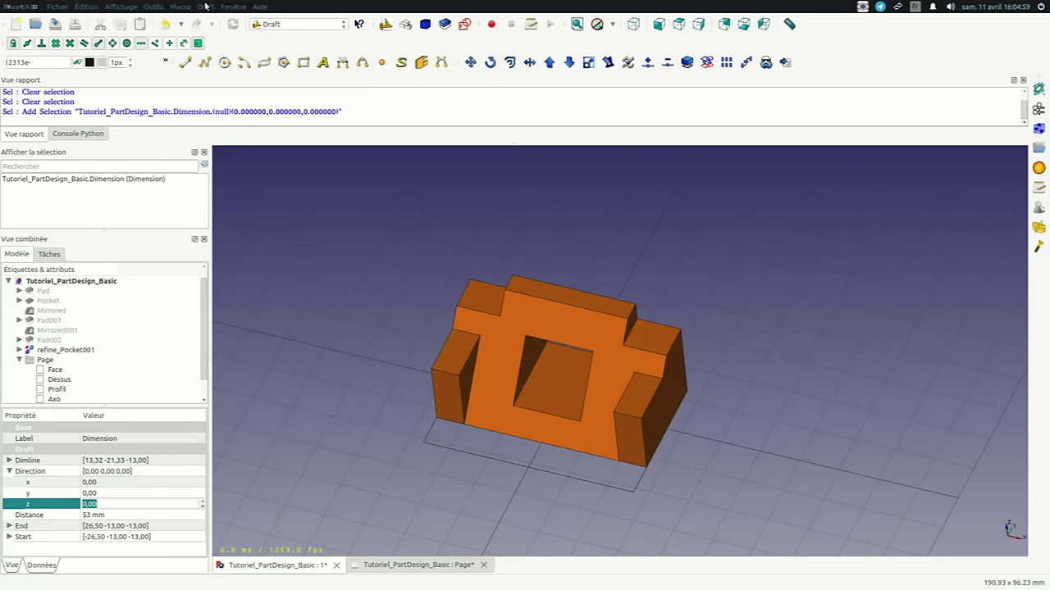
Add chained 7, 39 and 7 mm dimensions along the same edge.
left_click(343, 62)
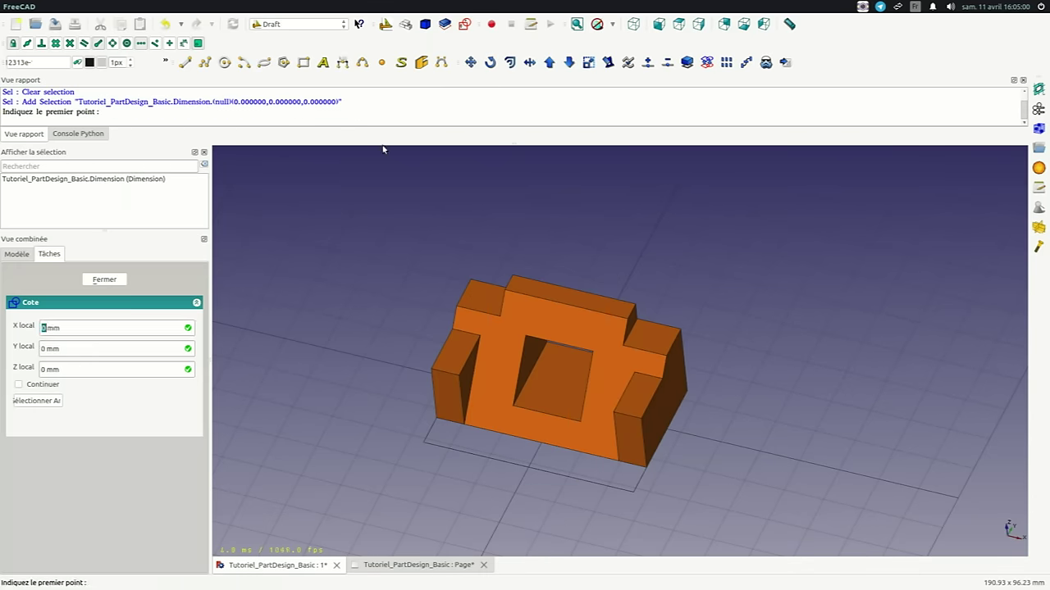
left_click(433, 415)
left_click(464, 422)
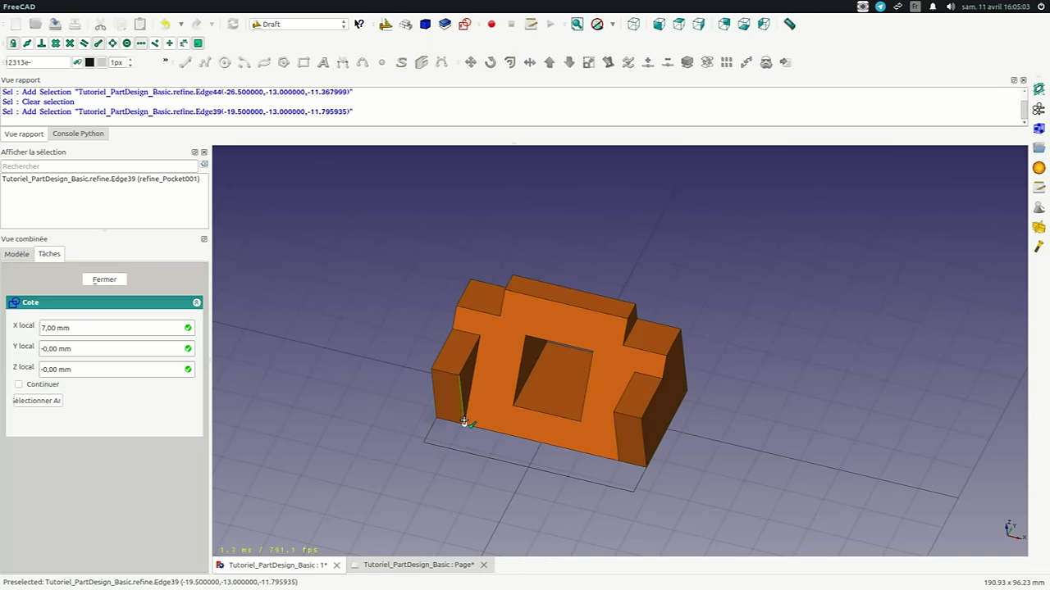
left_click(18, 384)
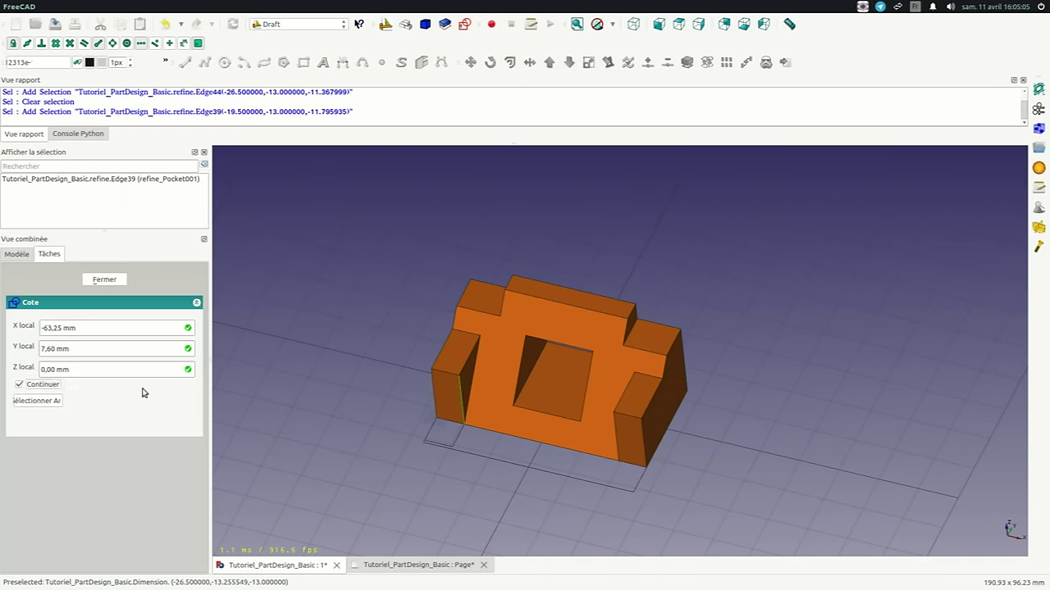
left_click(465, 425)
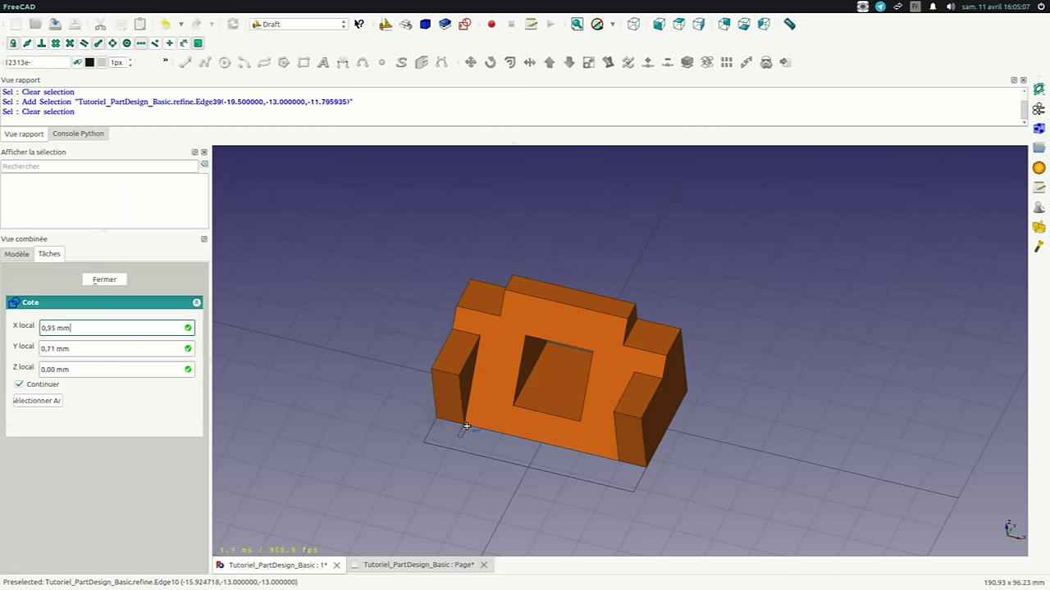
left_click(616, 459)
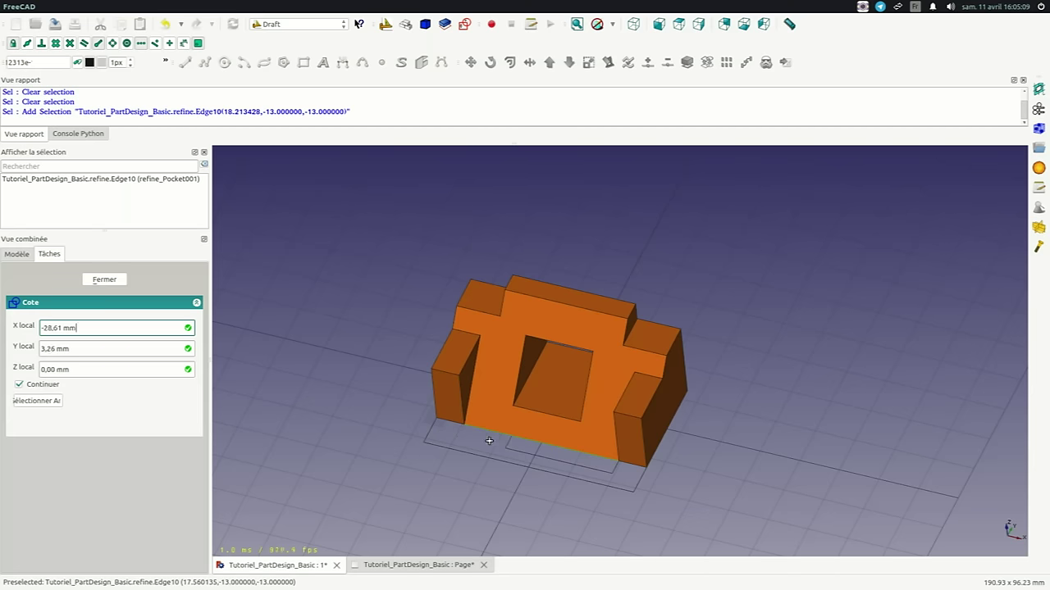
left_click(644, 461)
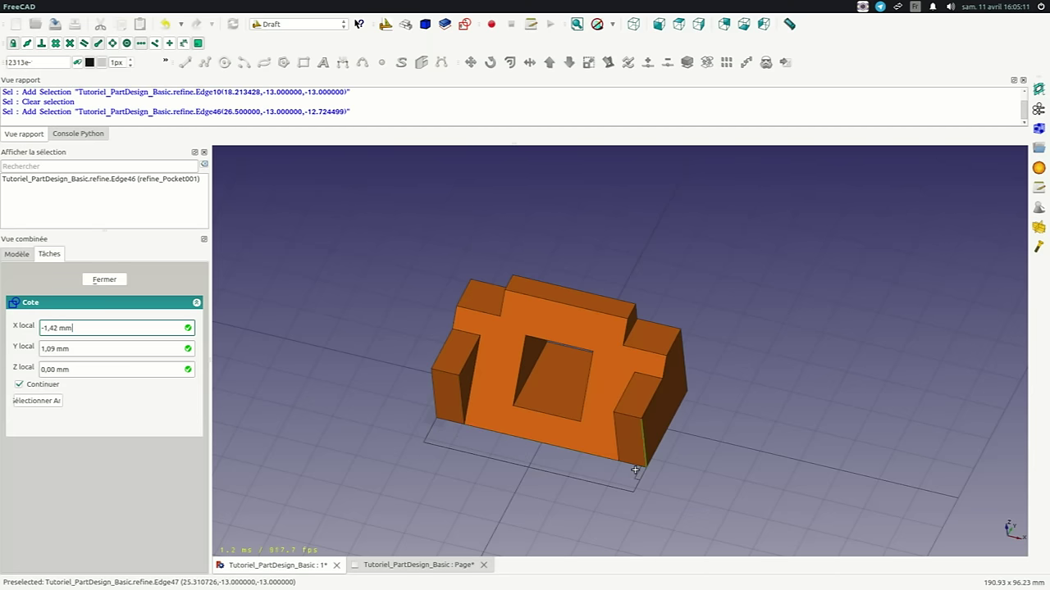
left_click(19, 384)
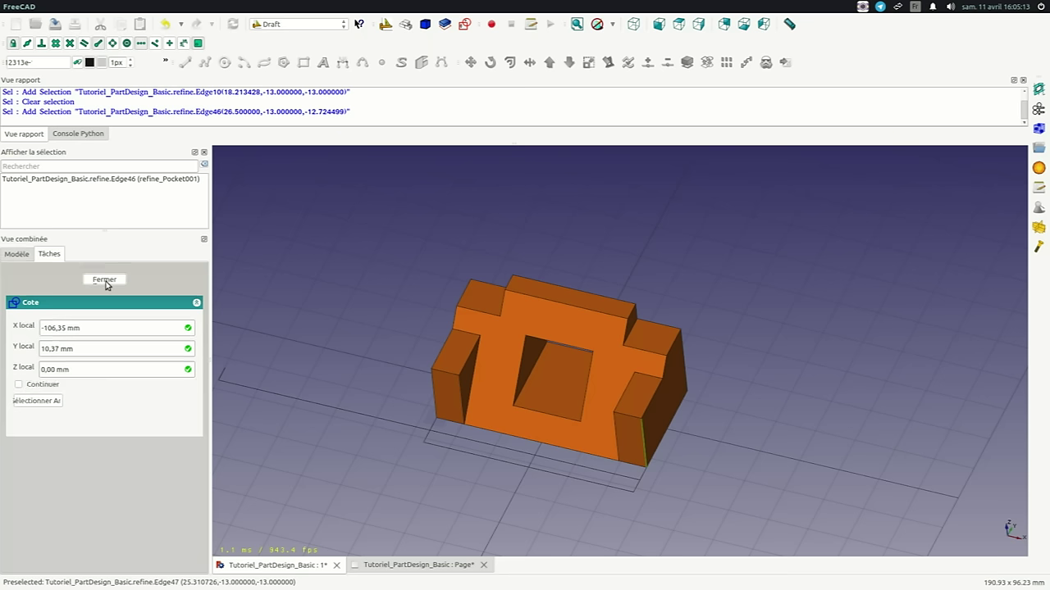
left_click(104, 279)
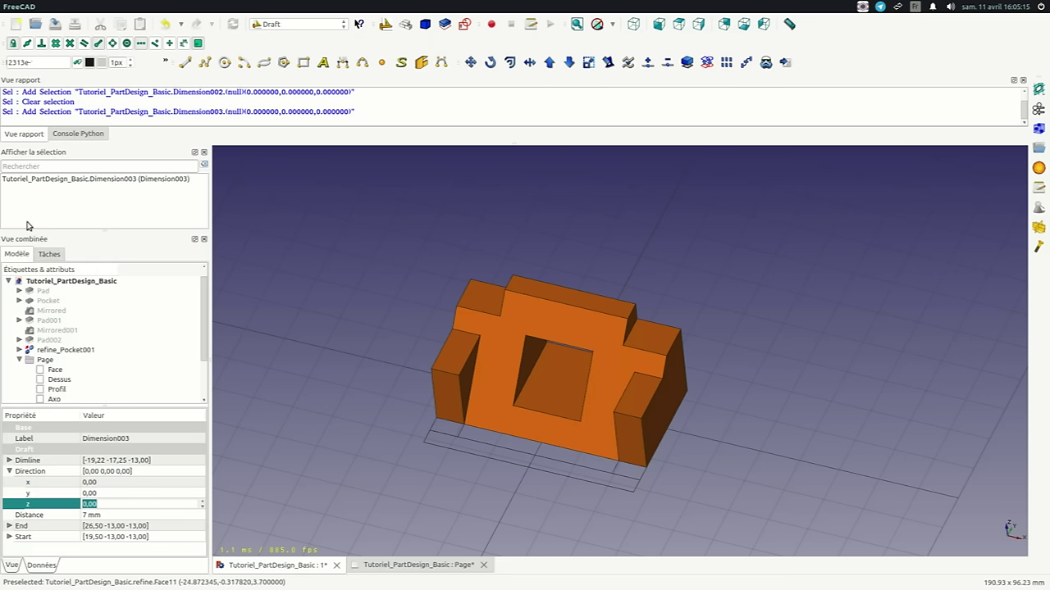
Select Dimension through Dimension003 in the tree and go back to the drawing page.
scroll(82, 339, "down", 2)
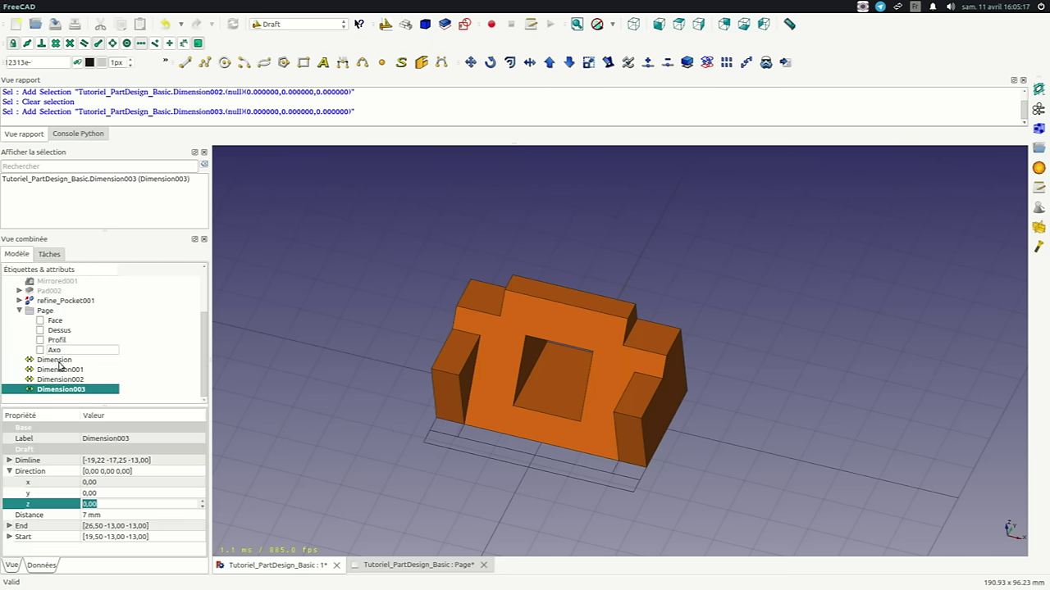
left_click(62, 361)
left_click(60, 390, "shift")
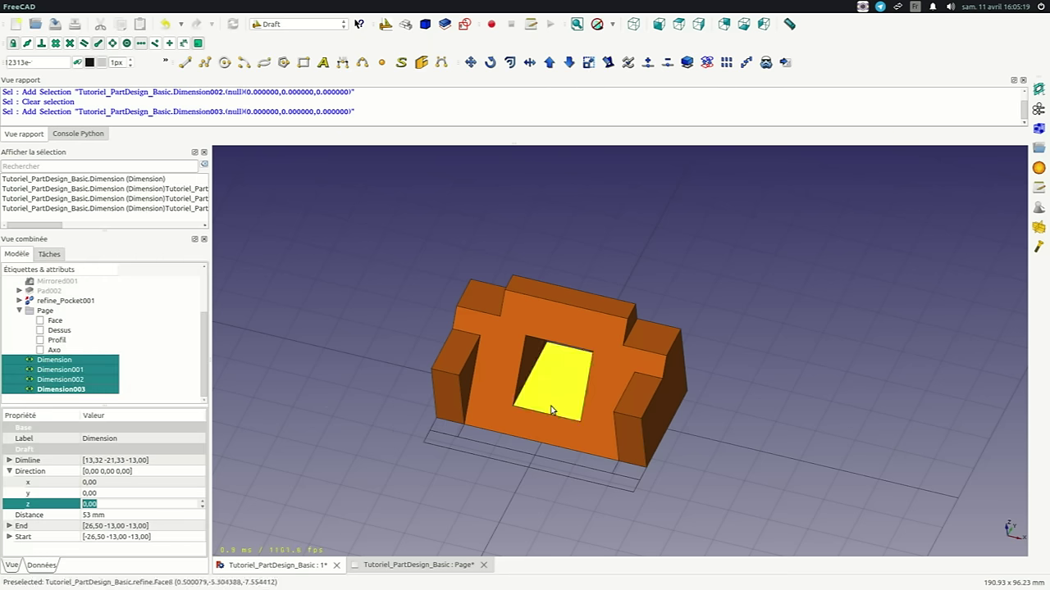
scroll(512, 335, "down", 2)
scroll(525, 328, "up", 2)
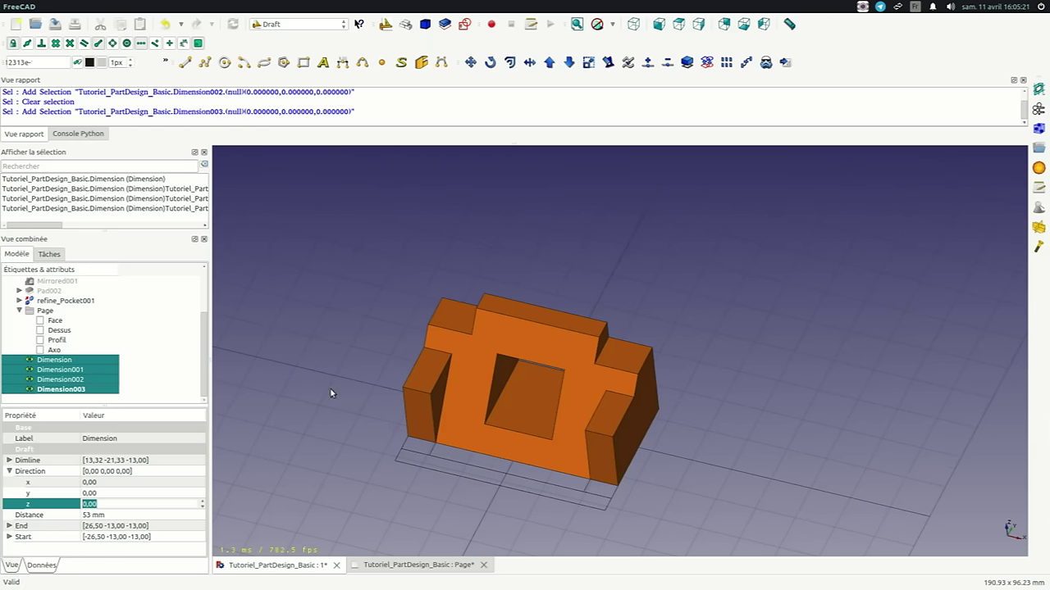
left_click(398, 565)
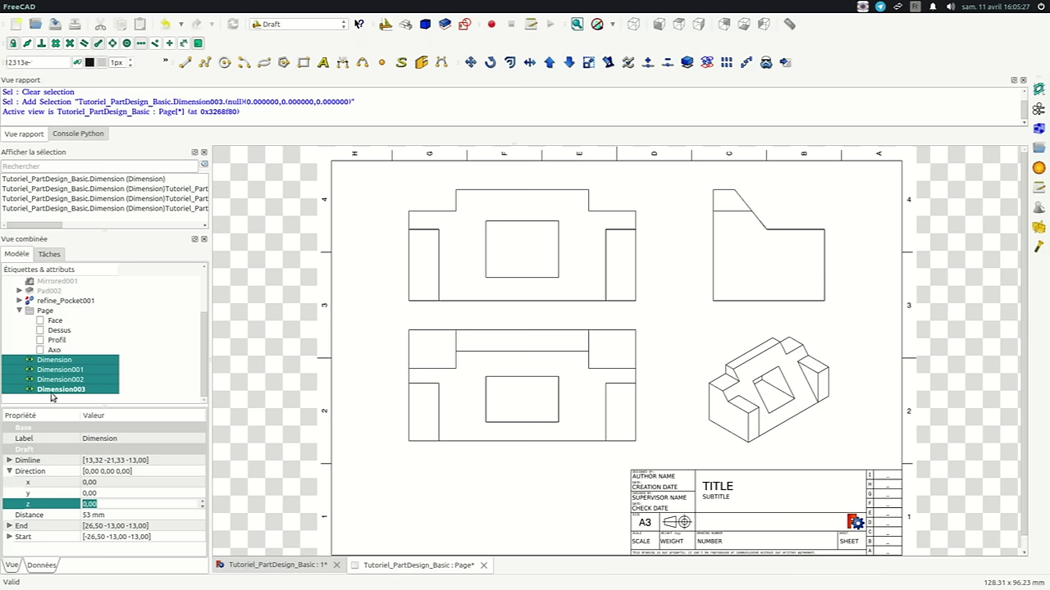
Place the 7, 39, 7 and 53 mm dimensions on the sheet under the Dessus view.
left_click(57, 334, "ctrl")
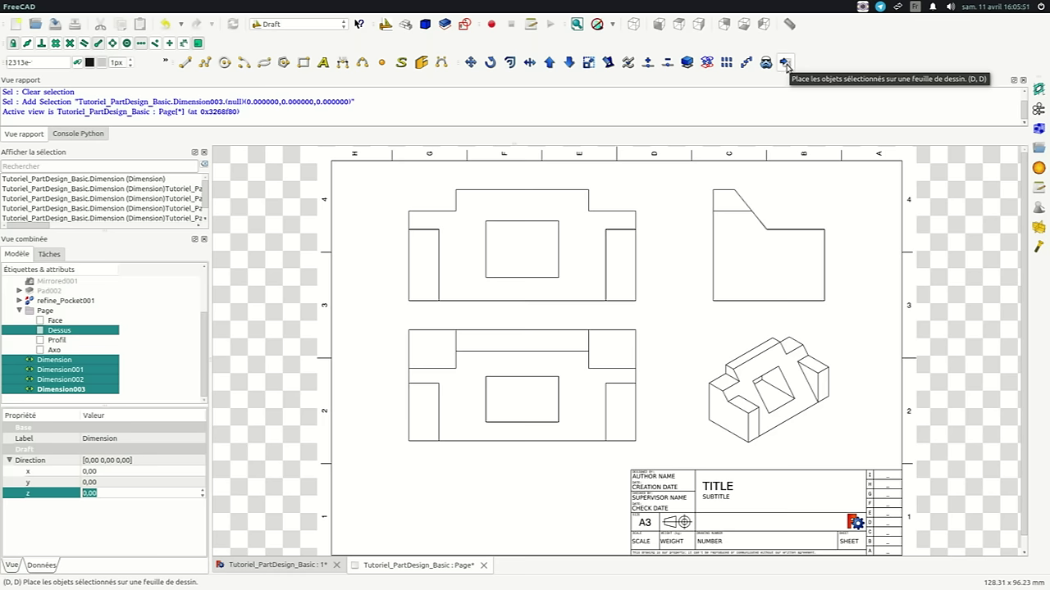
left_click(786, 63)
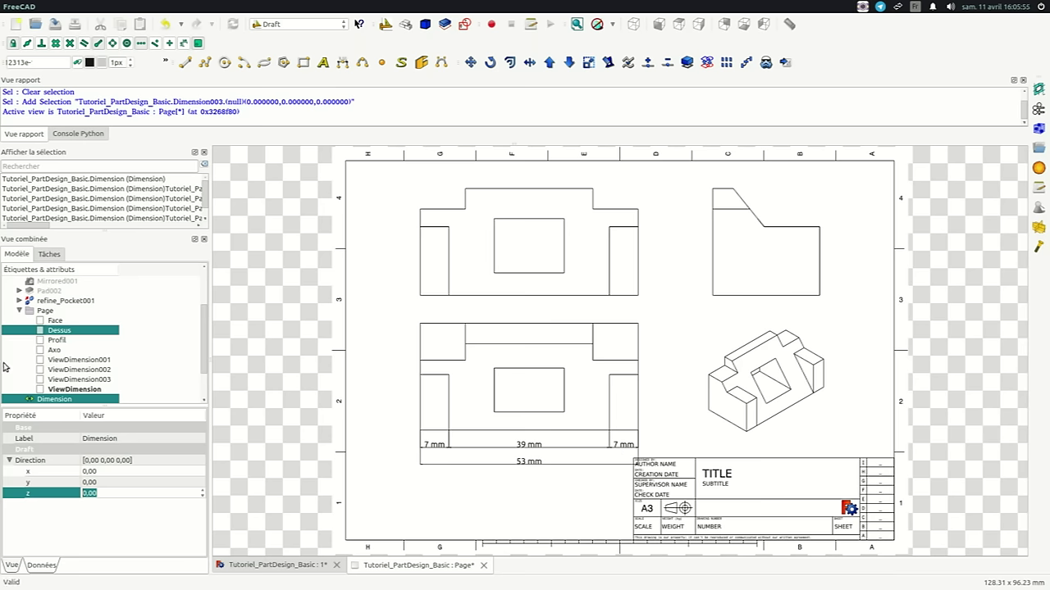
left_click(72, 360)
left_click(71, 390, "shift")
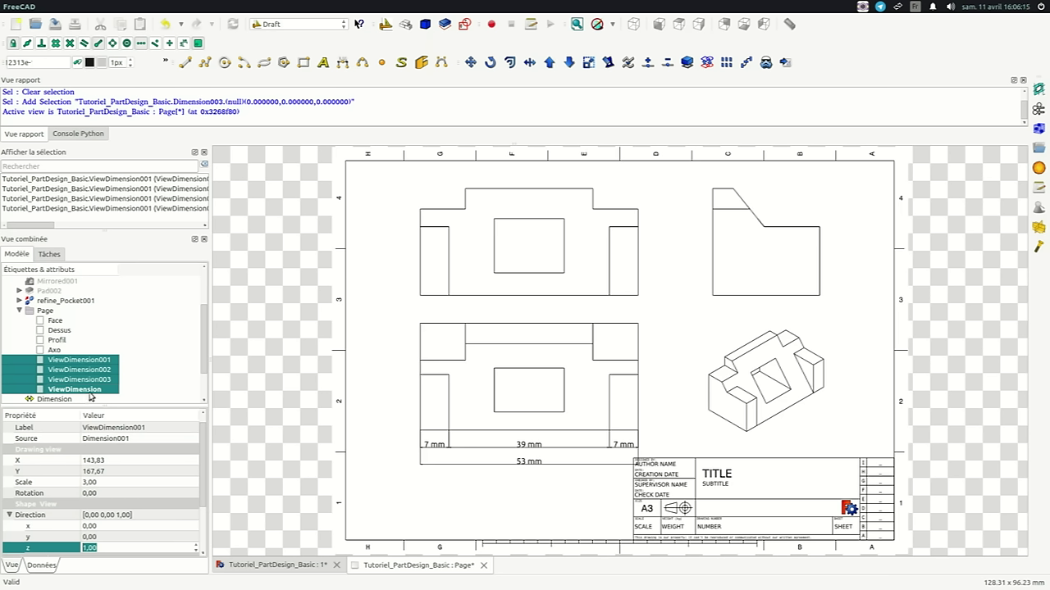
left_click(90, 399)
scroll(72, 365, "down", 2)
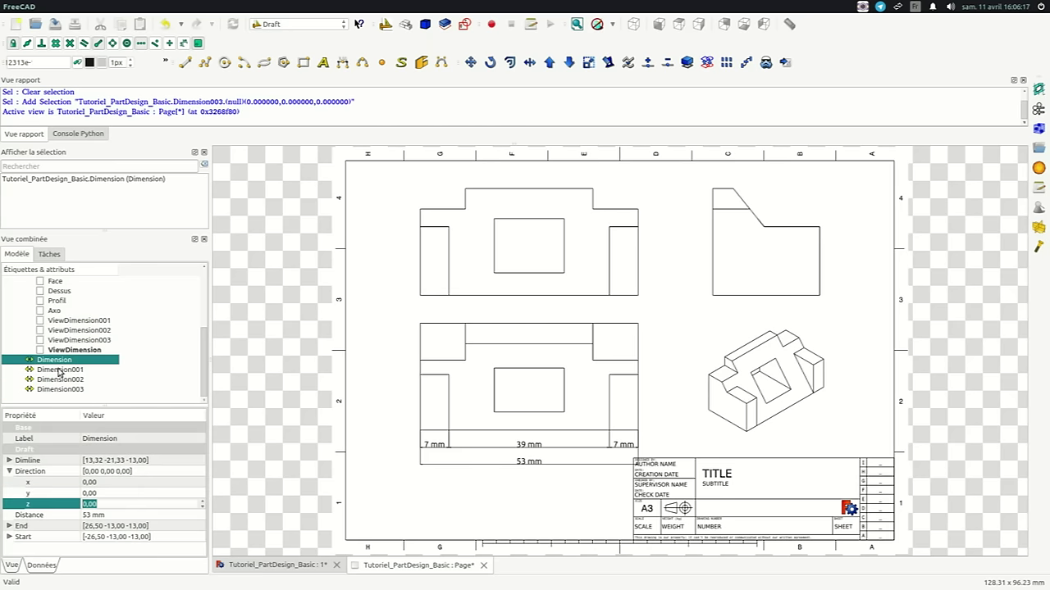
Place the four dimensions along the base of the Axo isometric view.
left_click(64, 389, "shift")
scroll(54, 372, "up", 1)
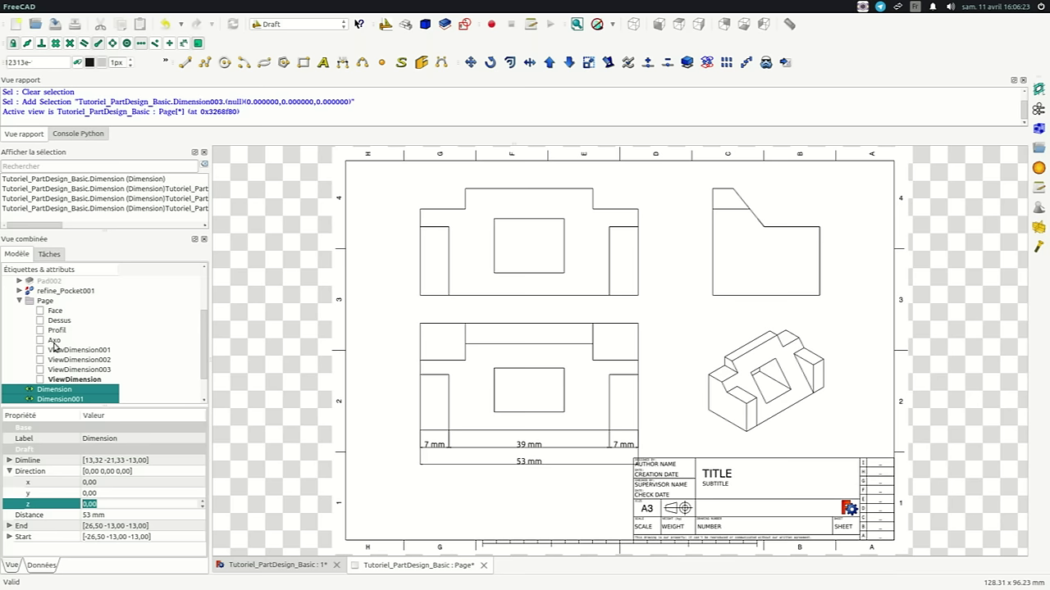
left_click(54, 343, "ctrl")
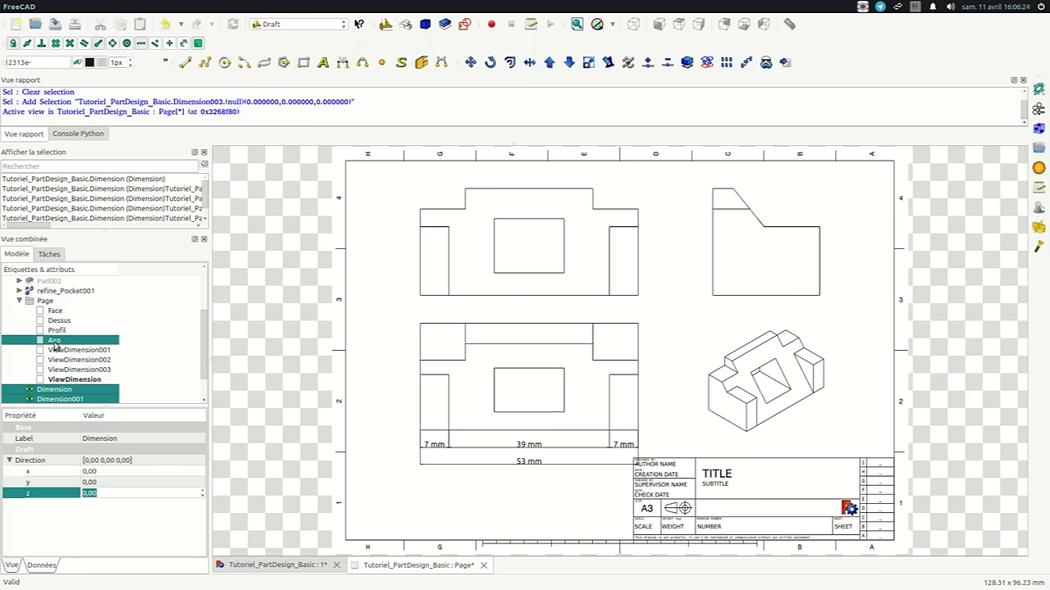
left_click(784, 64)
scroll(833, 409, "up", 5)
scroll(833, 409, "down", 3)
scroll(918, 431, "up", 2)
scroll(935, 438, "up", 2)
scroll(905, 439, "down", 1)
scroll(901, 442, "down", 1)
scroll(806, 434, "down", 2)
scroll(851, 404, "up", 1)
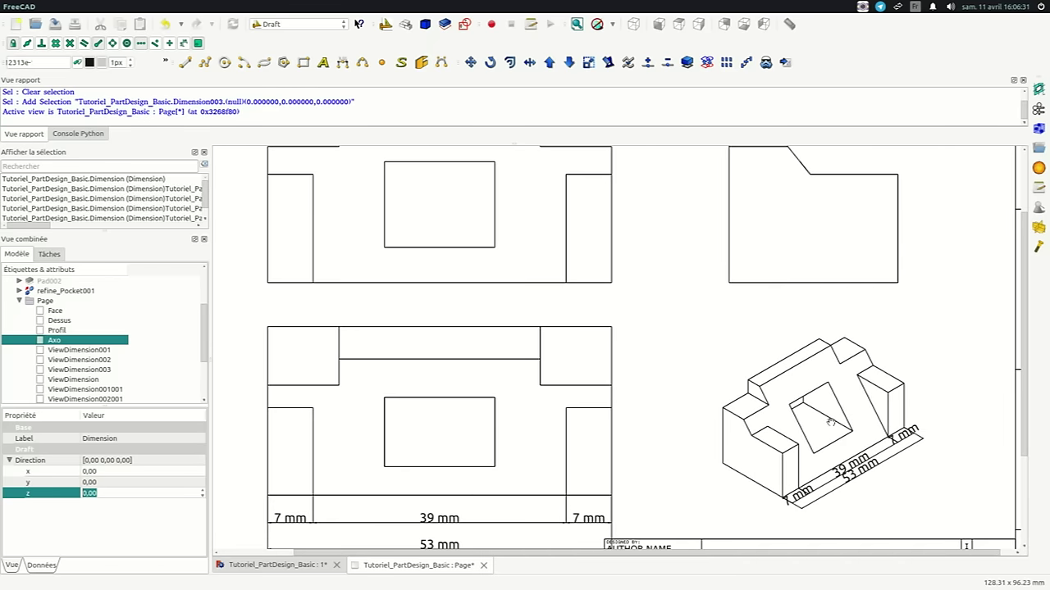
scroll(830, 422, "up", 1)
scroll(820, 419, "down", 2)
scroll(792, 401, "down", 2)
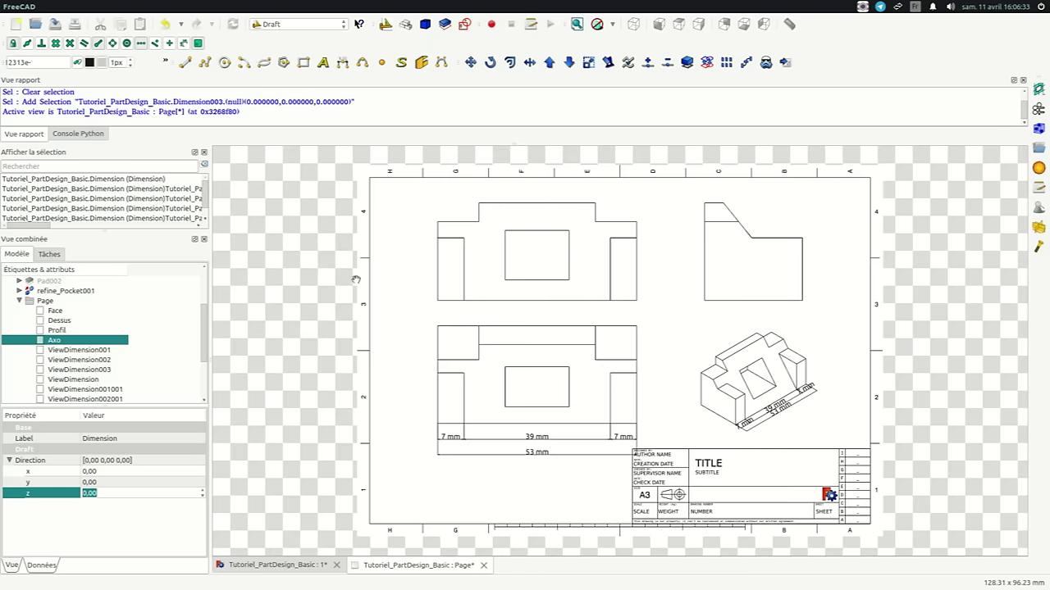
Return to the drawing page and activate the Drawing workbench.
left_click(282, 566)
left_click(400, 566)
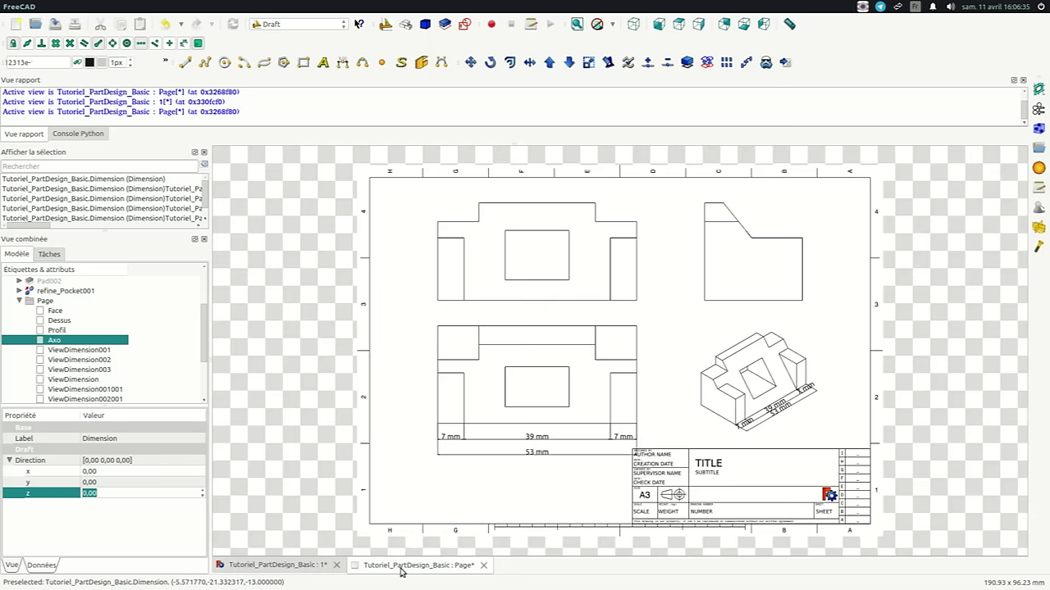
left_click(298, 24)
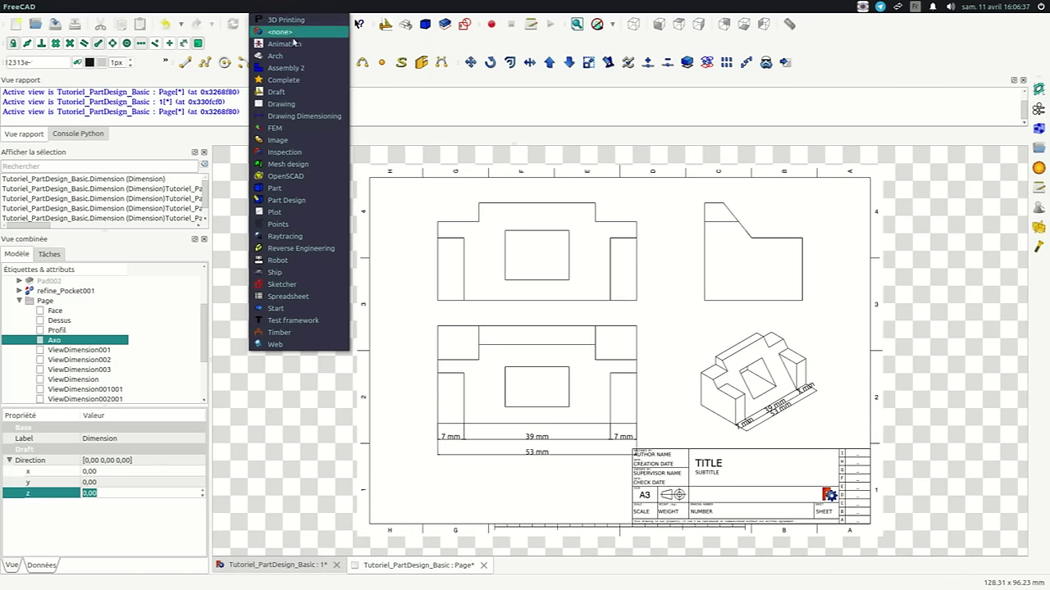
left_click(281, 104)
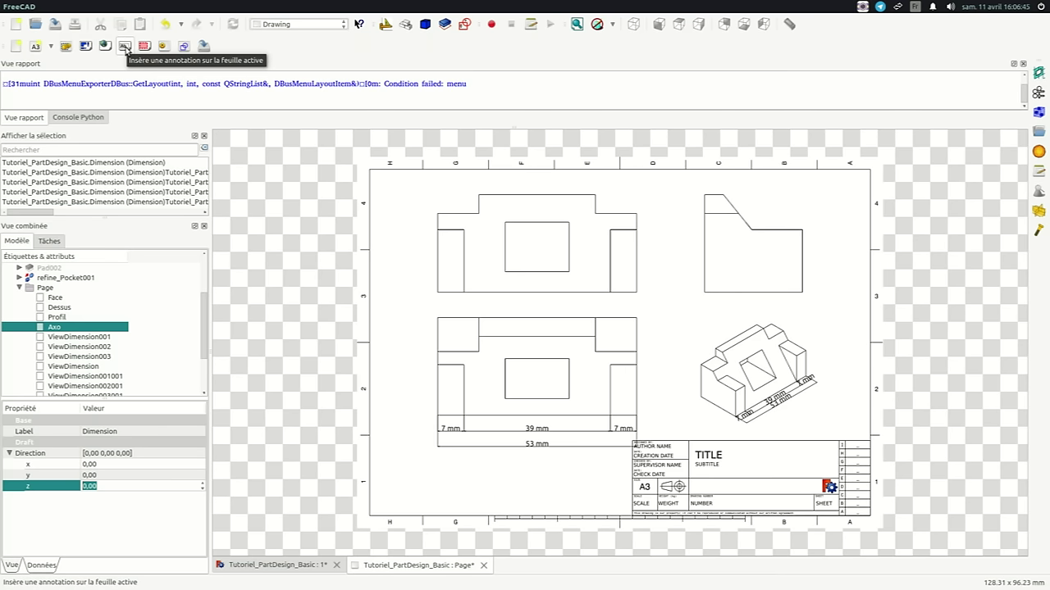
Insert an annotation on the page and set its Text property to 'Annotation'.
left_click(125, 47)
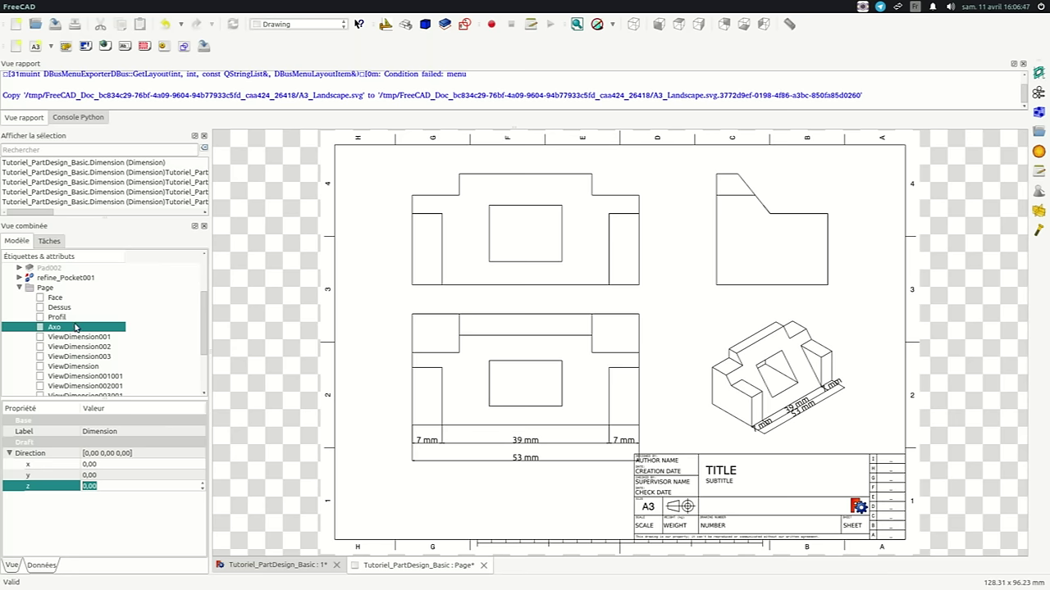
left_click(73, 349)
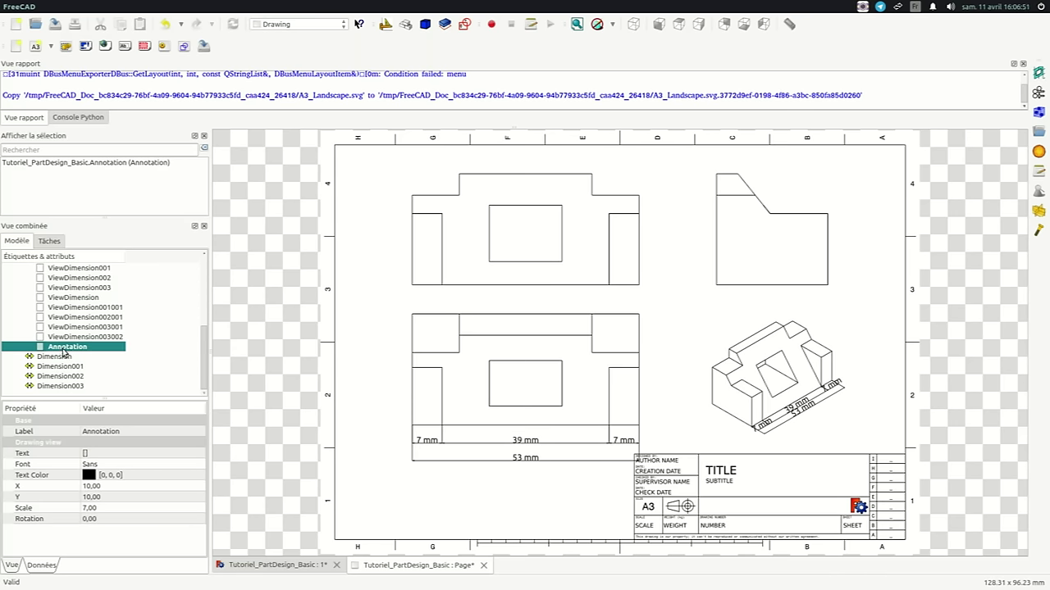
scroll(69, 339, "up", 3)
scroll(70, 339, "down", 2)
scroll(70, 343, "down", 1)
left_click(106, 434)
left_click(87, 456)
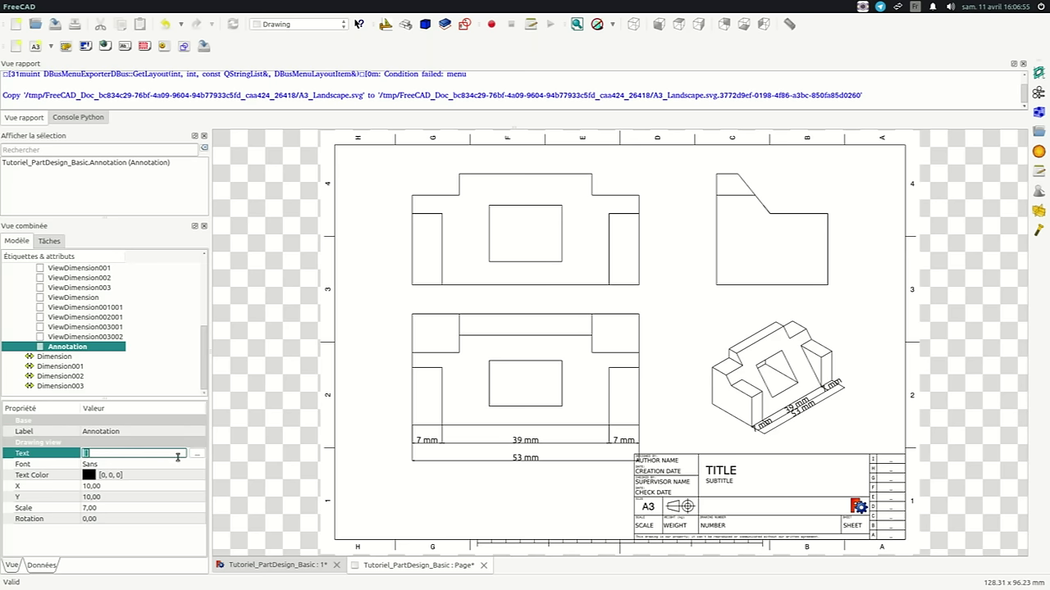
left_click(197, 453)
left_click(512, 190)
type("Annotation")
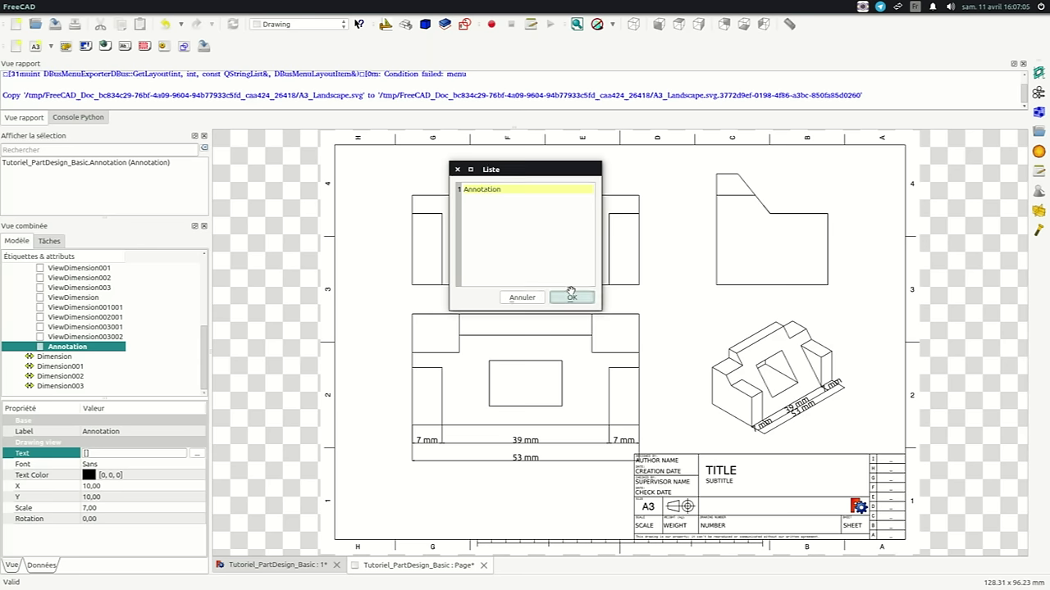
left_click(572, 297)
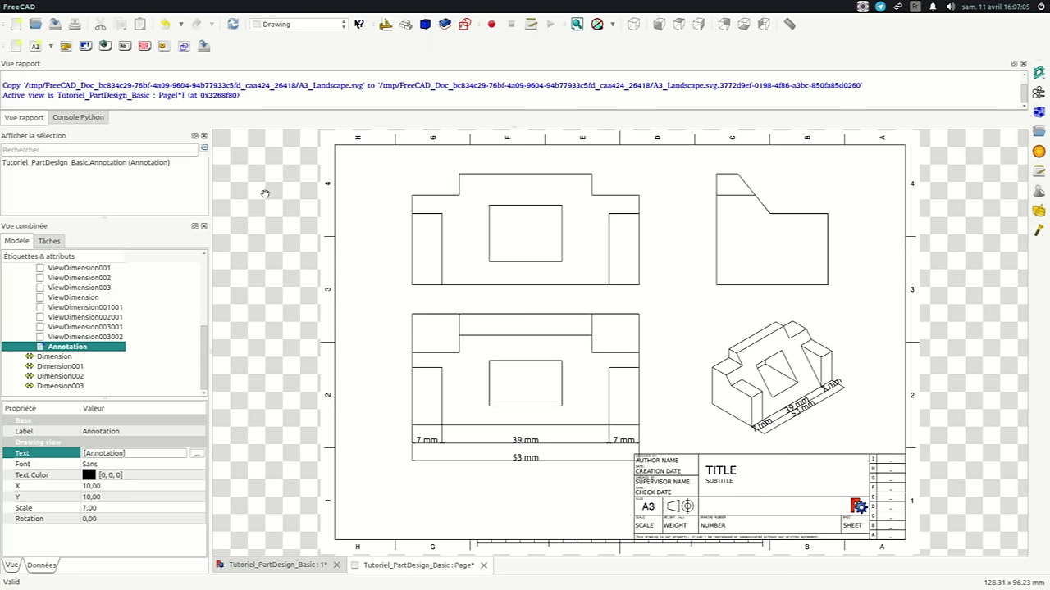
left_click(233, 25)
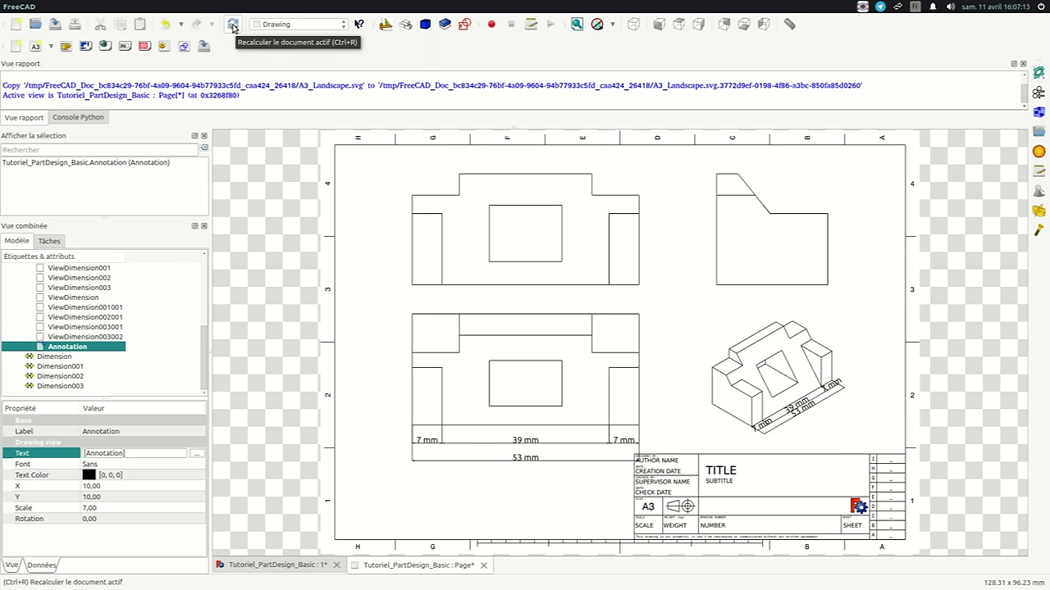
Recompute, then position the Annotation title at X 20,00 and Y 20,00.
left_click(233, 26)
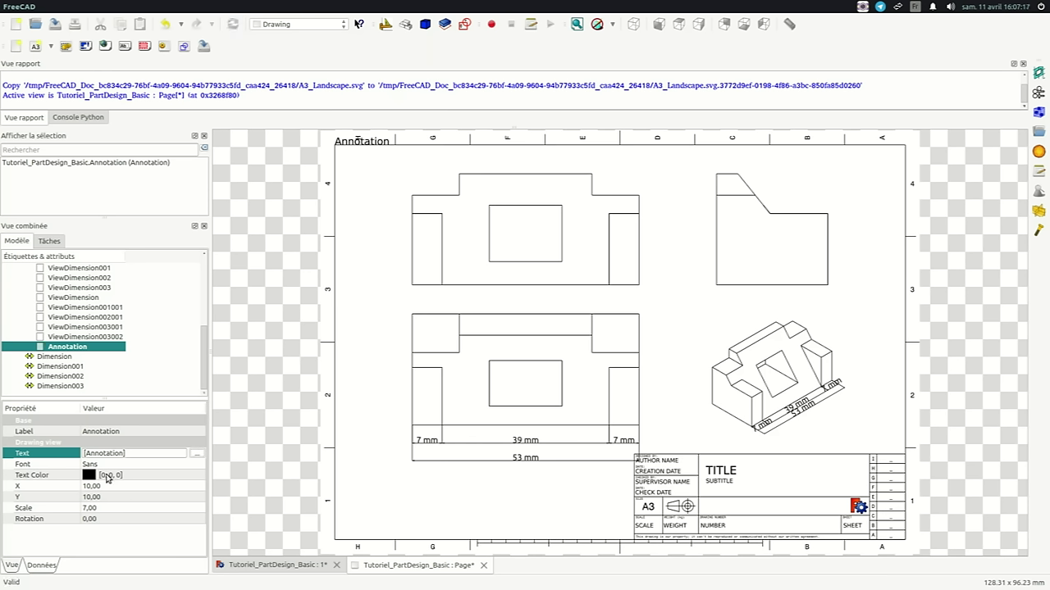
left_click(97, 486)
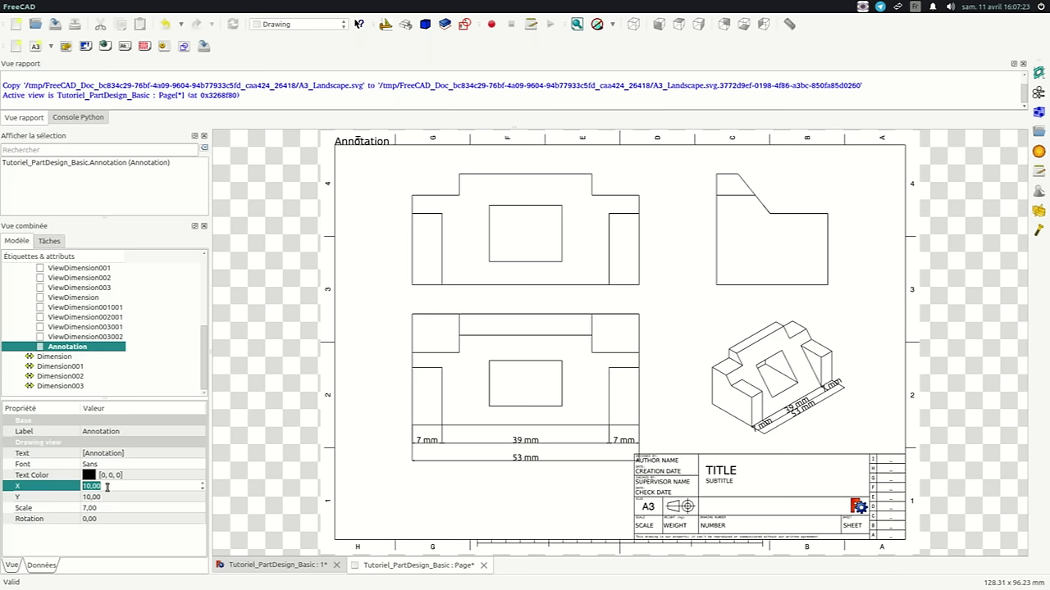
left_click(104, 498)
scroll(105, 498, "down", 7)
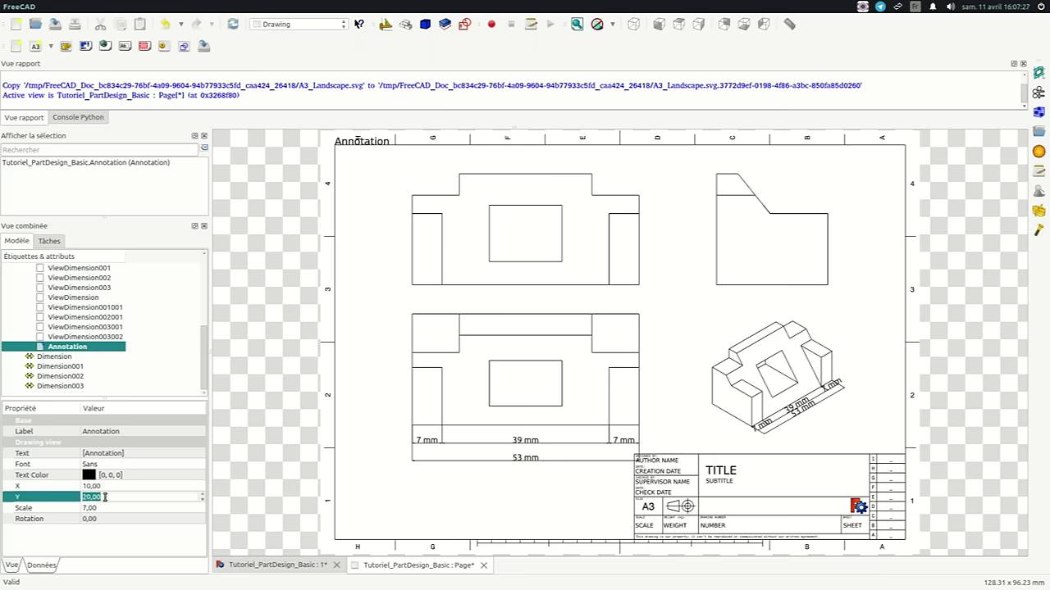
key("Tab")
left_click(105, 486)
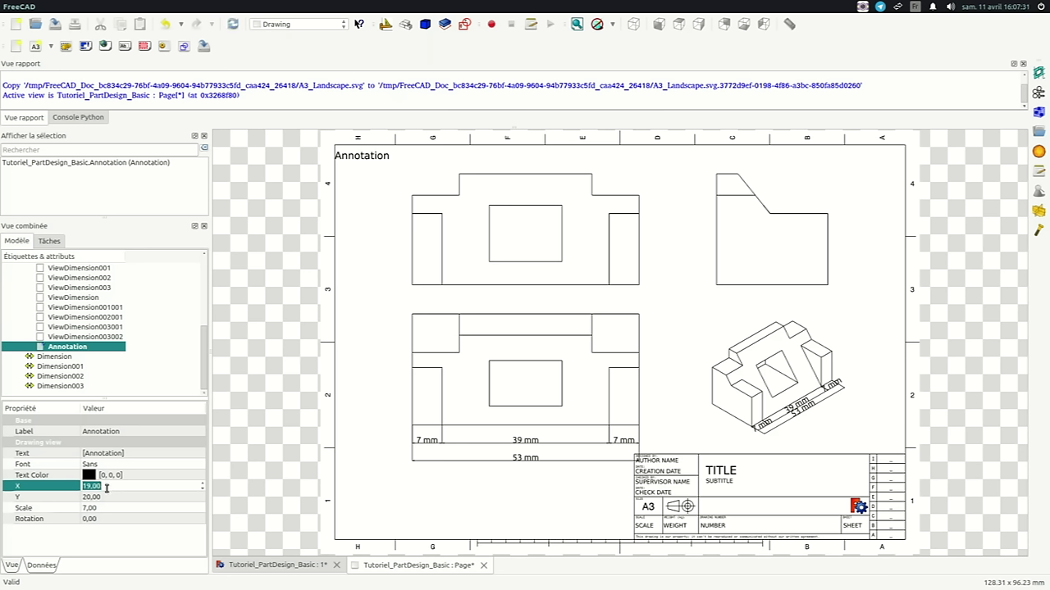
scroll(105, 488, "up", 1)
key("Tab")
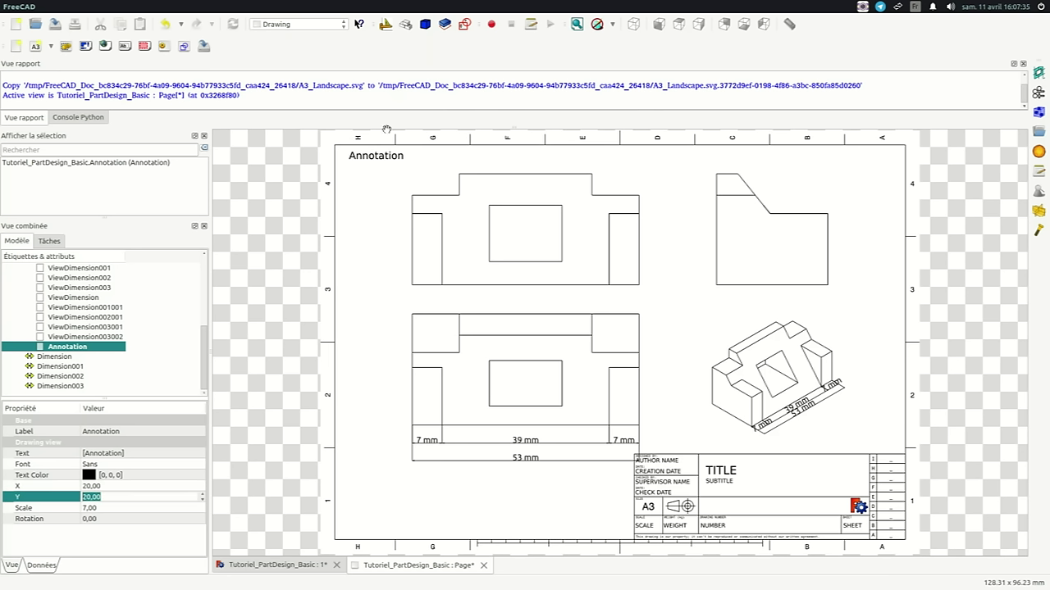
left_click(313, 25)
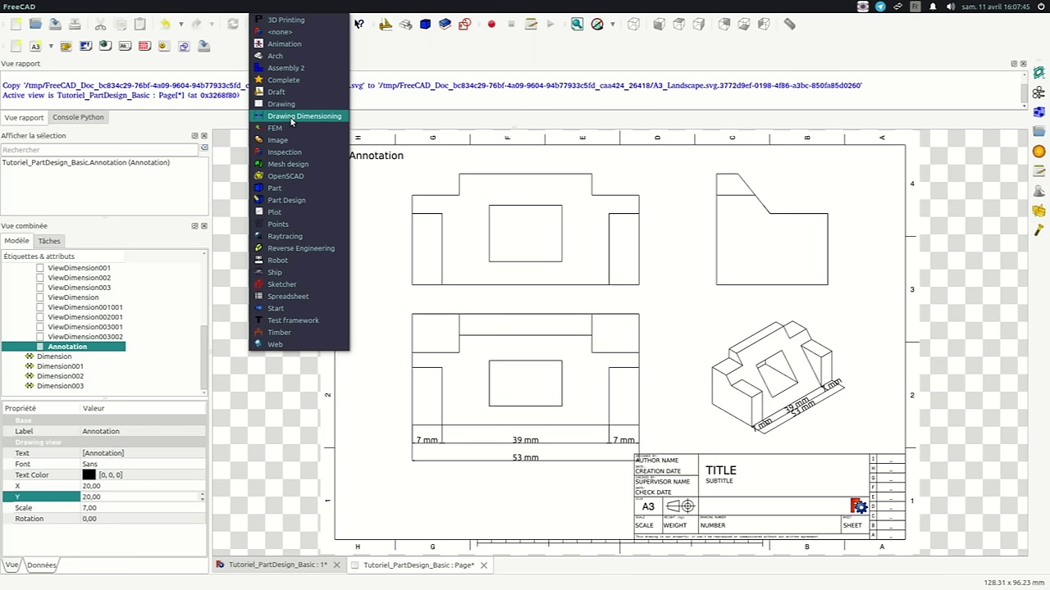
Activate the Drawing Dimensioning workbench, keeping the A3 page on screen.
left_click(291, 115)
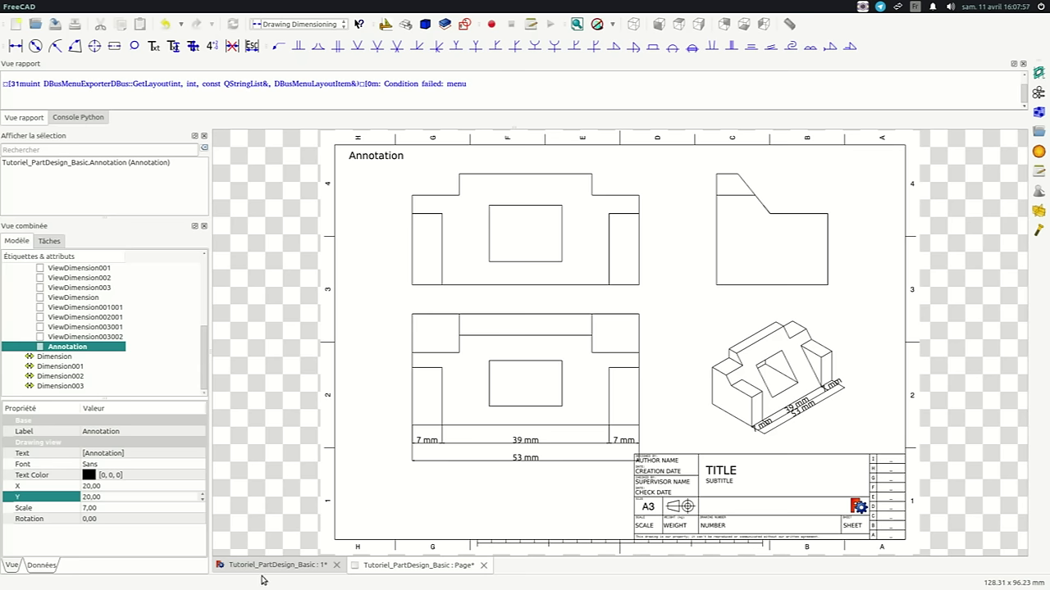
left_click(283, 564)
left_click(424, 568)
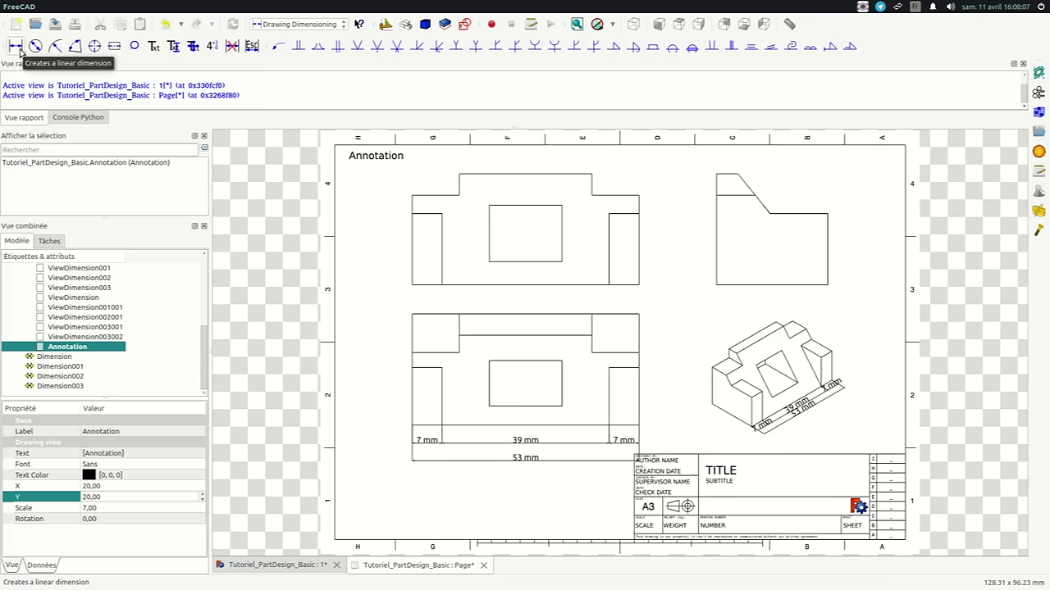
Add a vertical 21 dimension along the main view's left edge.
left_click(16, 52)
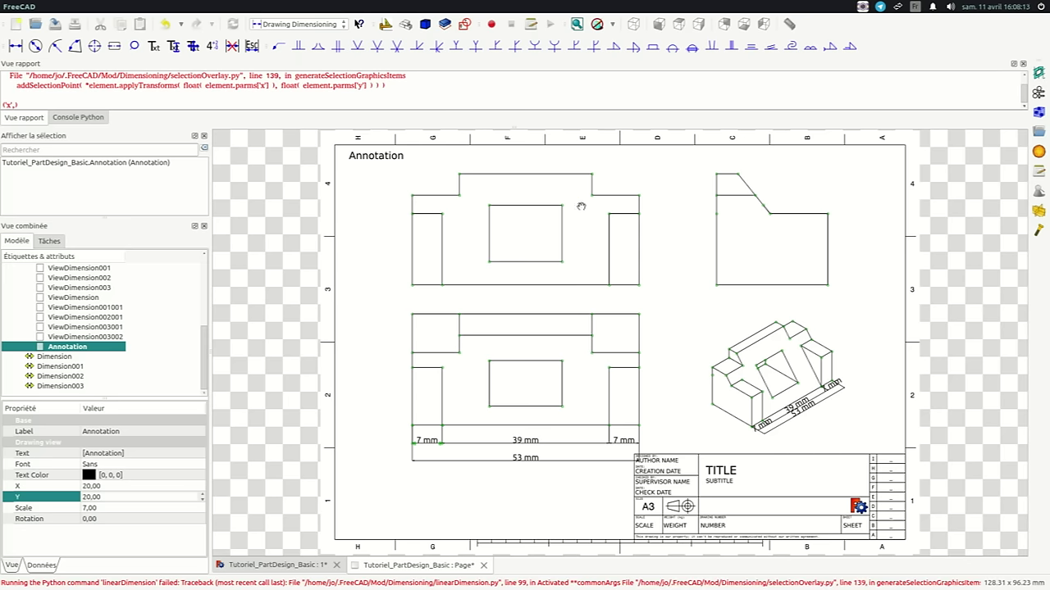
scroll(589, 202, "up", 2)
scroll(604, 201, "up", 3)
scroll(556, 225, "down", 4)
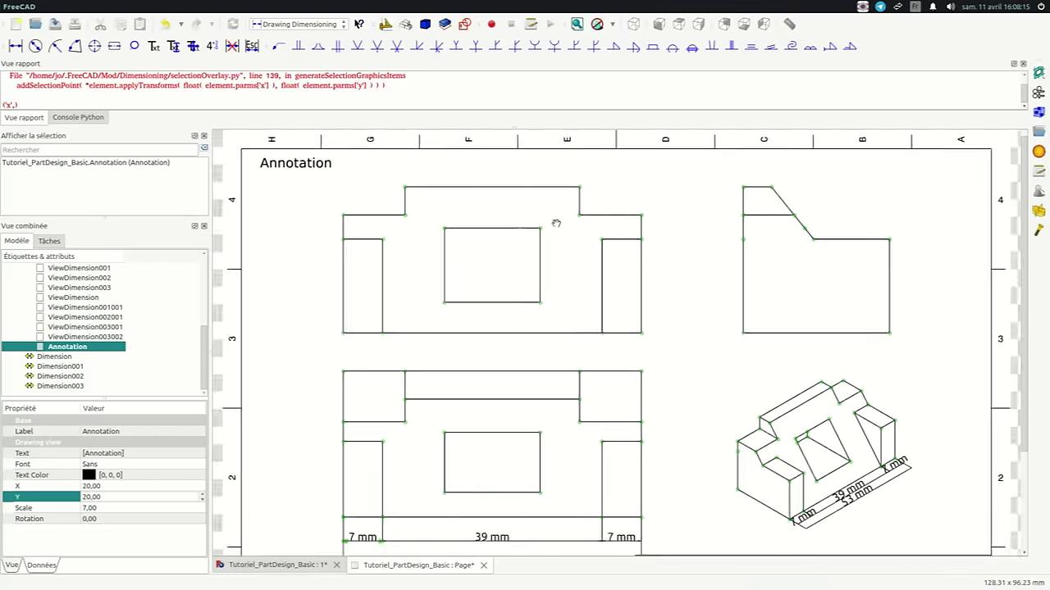
scroll(321, 251, "up", 1)
scroll(356, 335, "up", 2)
scroll(363, 337, "down", 1)
scroll(363, 337, "down", 1)
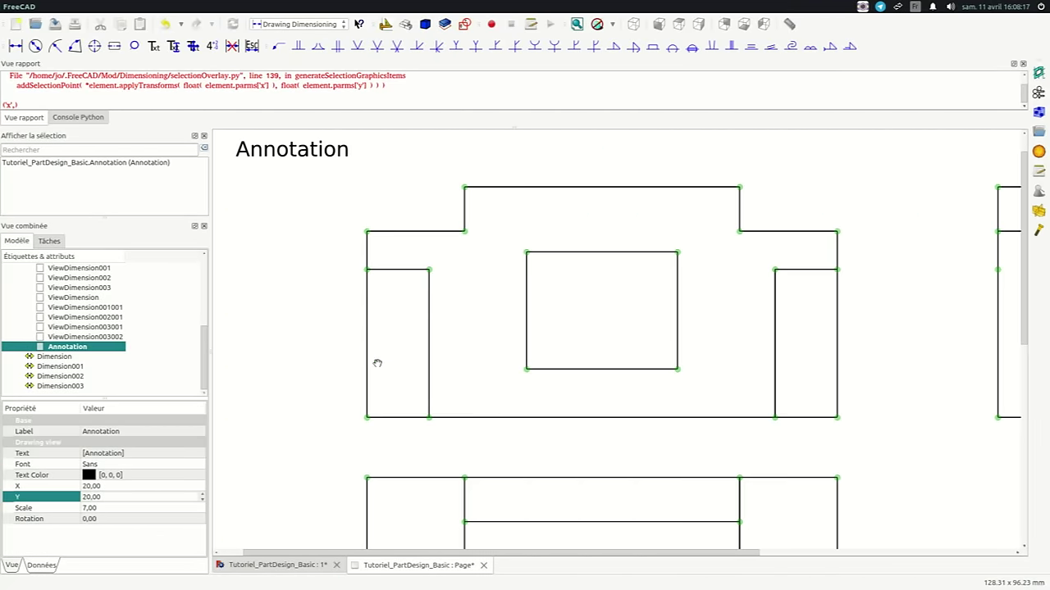
scroll(377, 364, "down", 1)
left_click(369, 396)
left_click(369, 242)
left_click(335, 310)
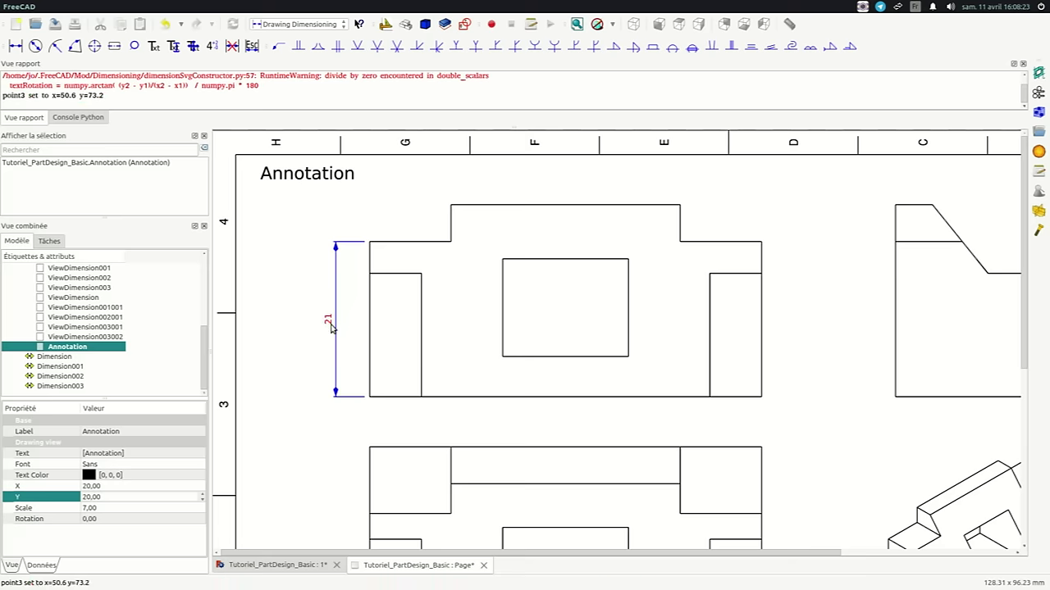
left_click(333, 326)
scroll(414, 225, "up", 2)
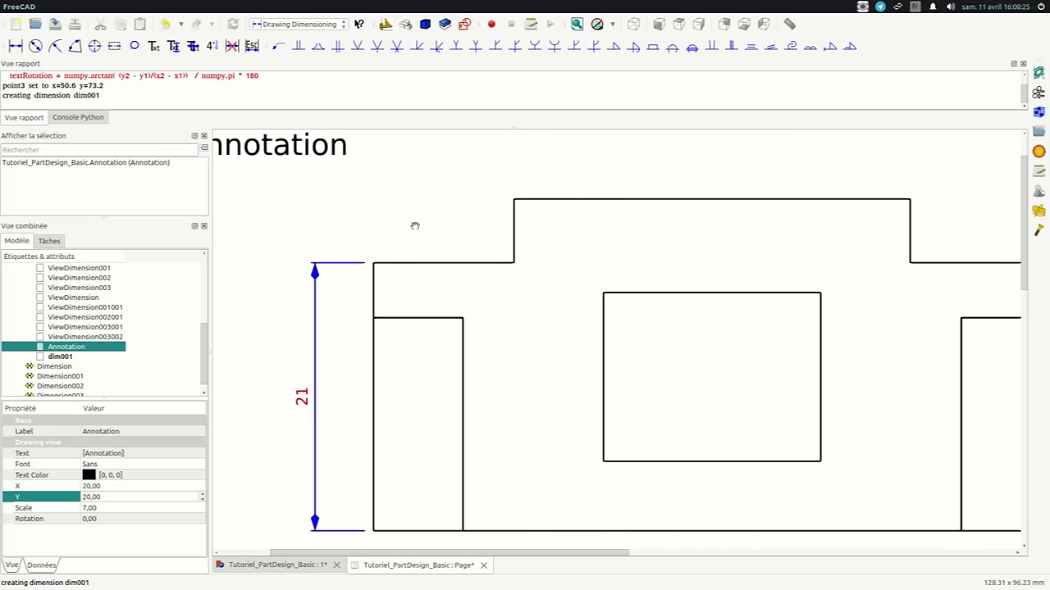
scroll(549, 198, "down", 1)
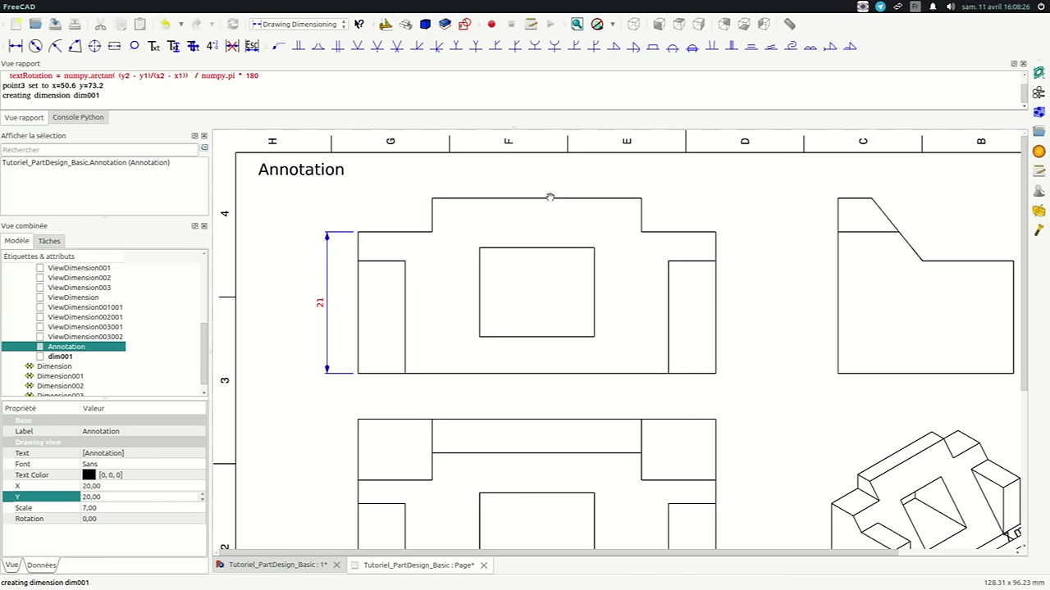
Add a 31 dimension across the main view's top edge.
left_click(15, 46)
left_click(432, 197)
left_click(642, 198)
left_click(554, 186)
left_click(533, 175)
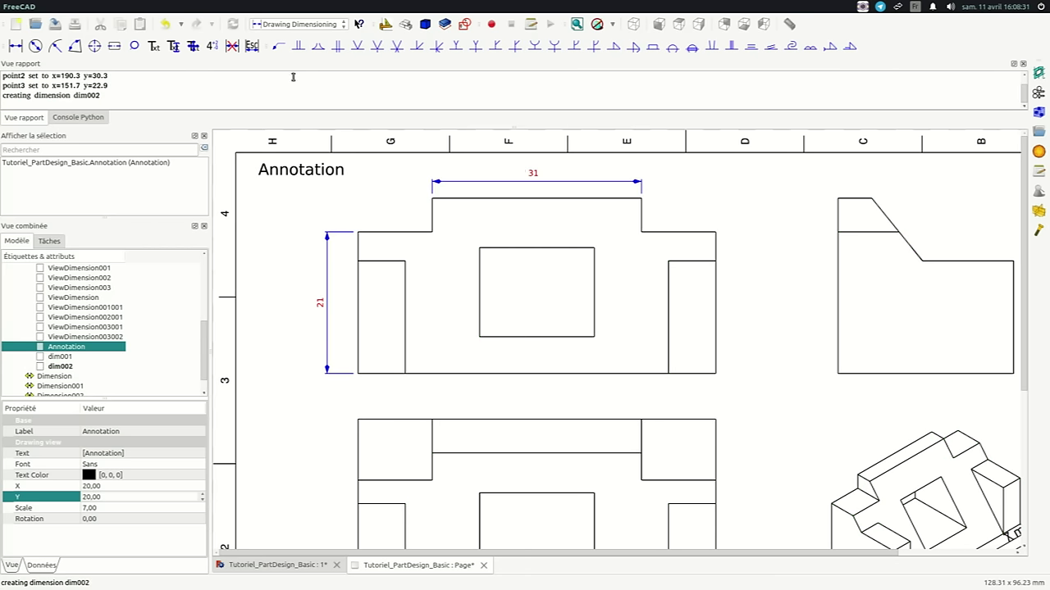
Add the 128.9° angle between the sloped and horizontal edges in the side view.
left_click(72, 50)
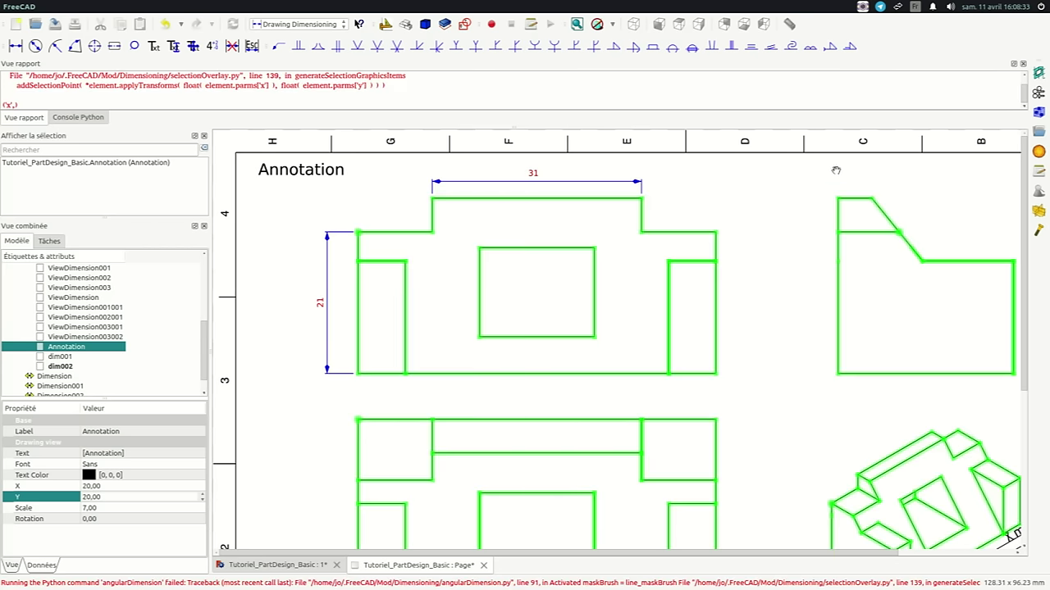
left_click(908, 244)
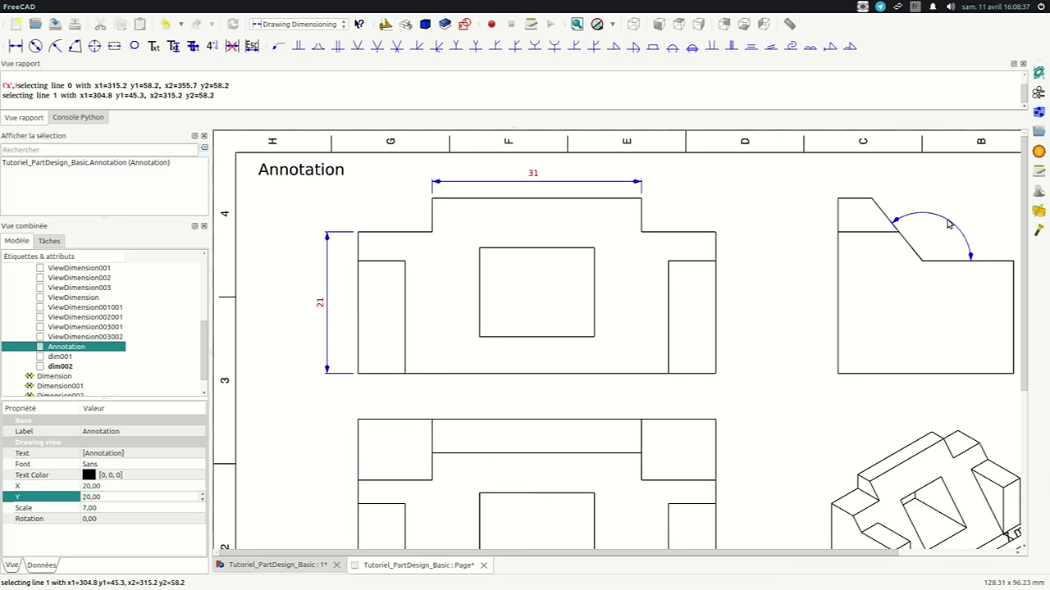
left_click(952, 226)
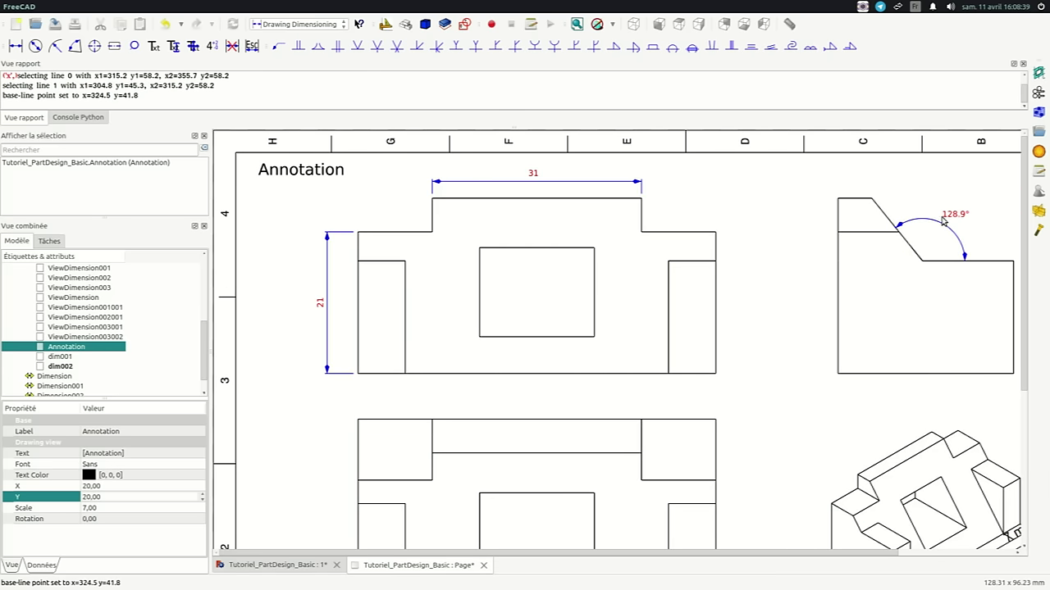
left_click(952, 215)
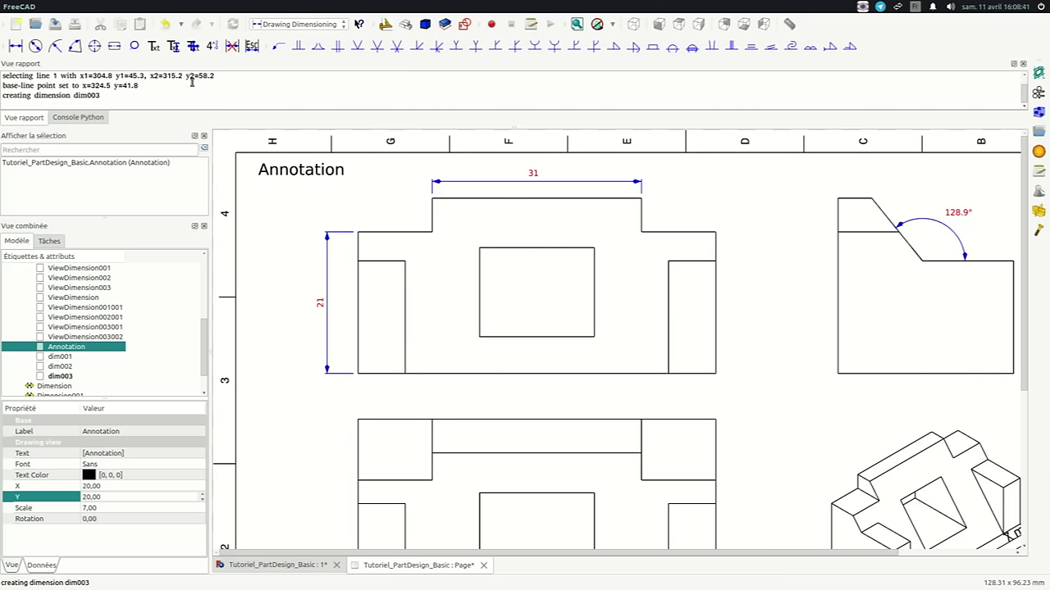
Add a red 'Profil' text label just above the side view.
left_click(154, 47)
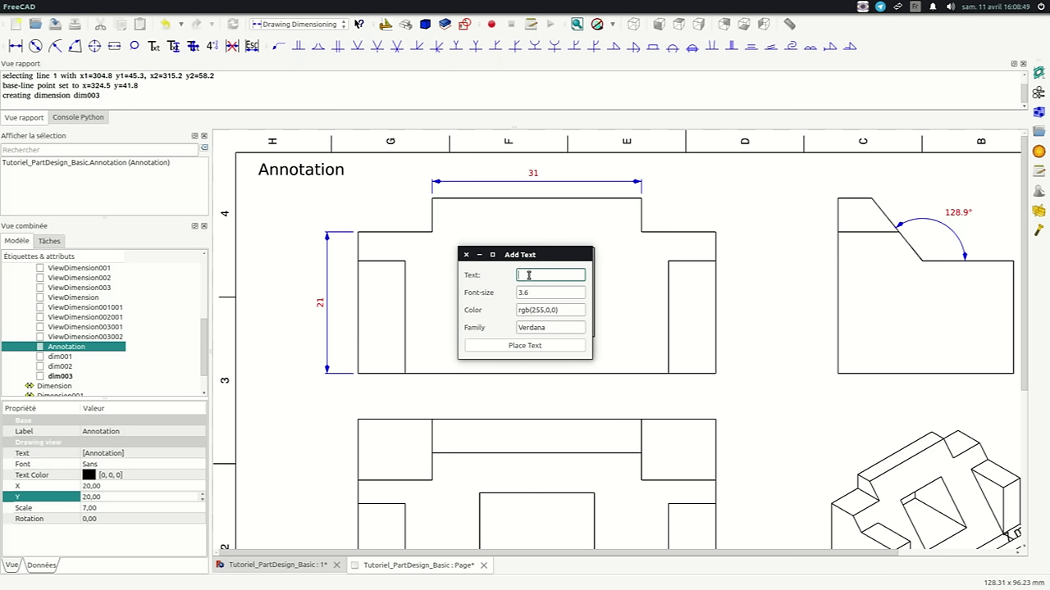
type("Prl")
left_click(519, 345)
left_click(844, 187)
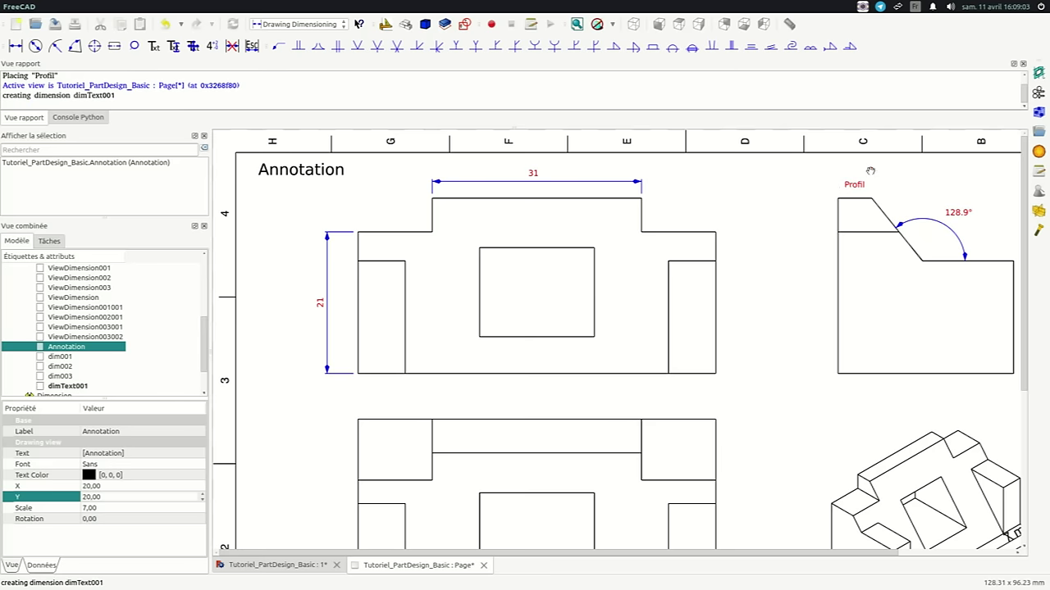
scroll(543, 271, "up", 4)
scroll(557, 284, "down", 6)
Give the 31 dimension on the front view a +5 / -5 tolerance placed beside its value.
scroll(763, 203, "up", 1)
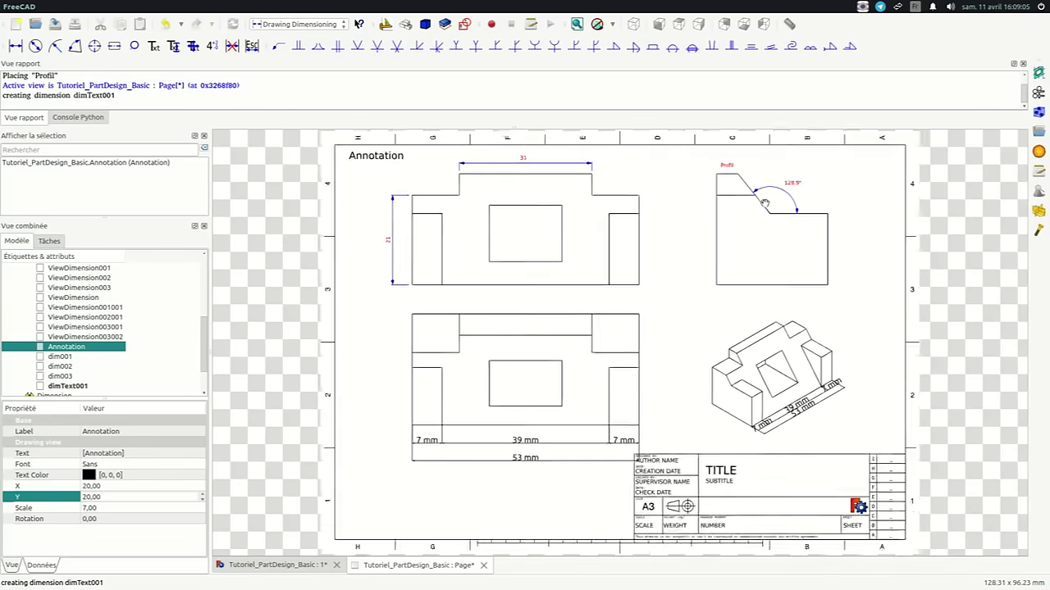
scroll(763, 203, "up", 1)
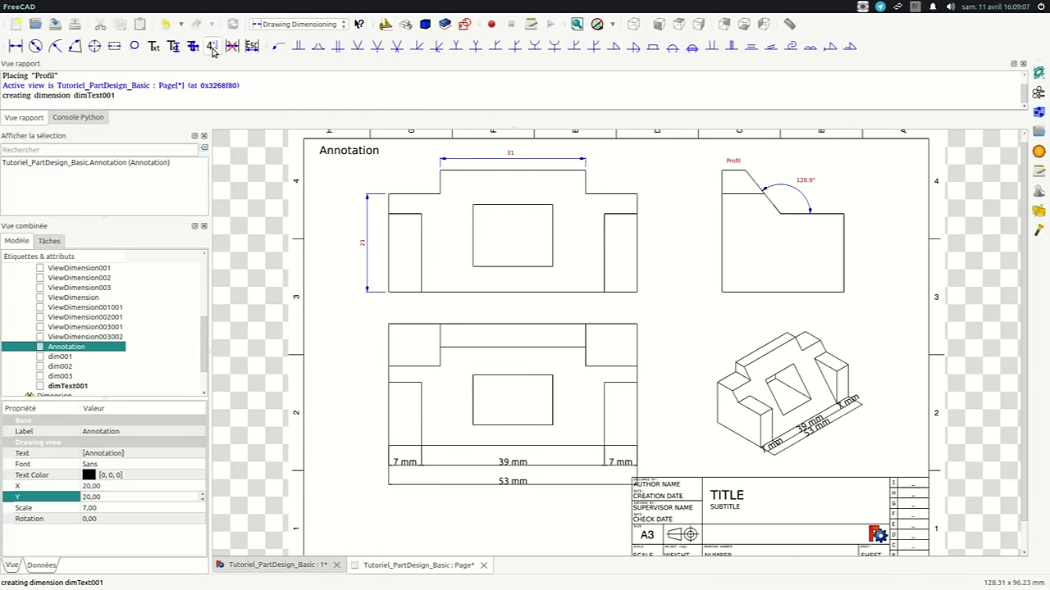
left_click(212, 47)
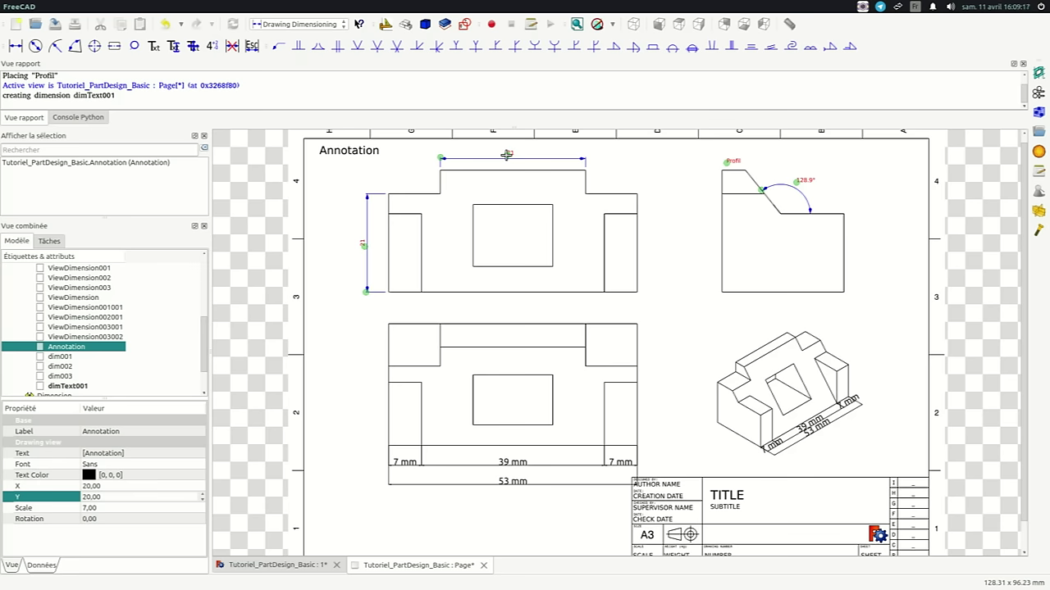
left_click(507, 155)
left_click(541, 285)
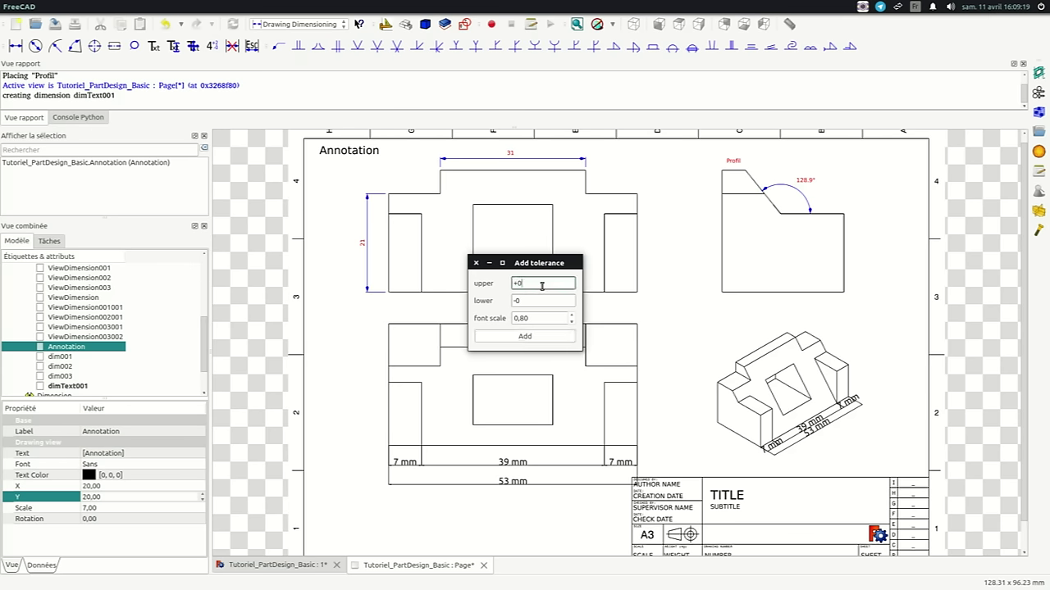
key("Tab")
type("-5")
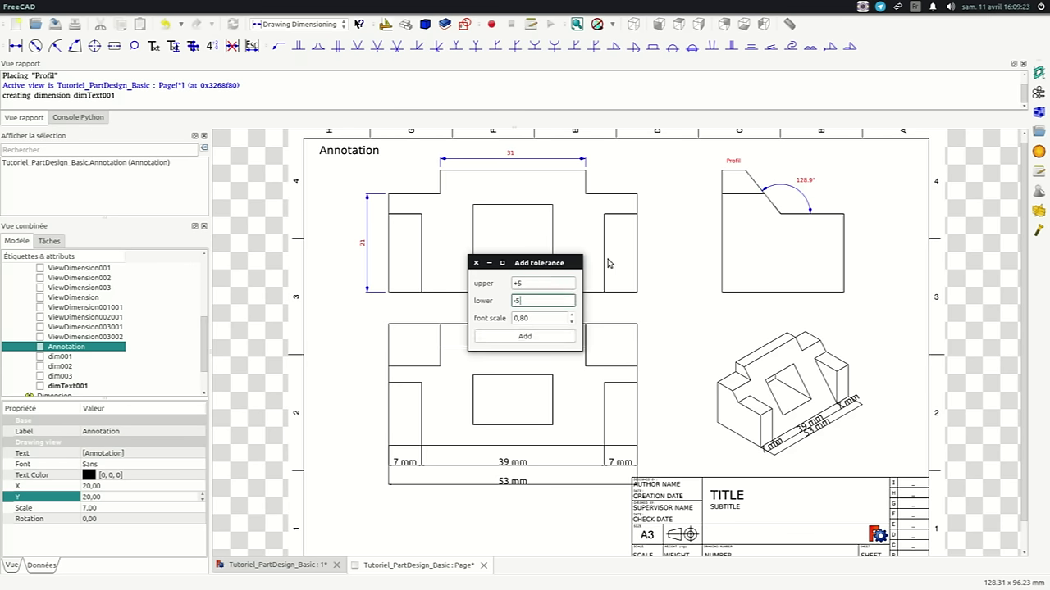
left_click(533, 336)
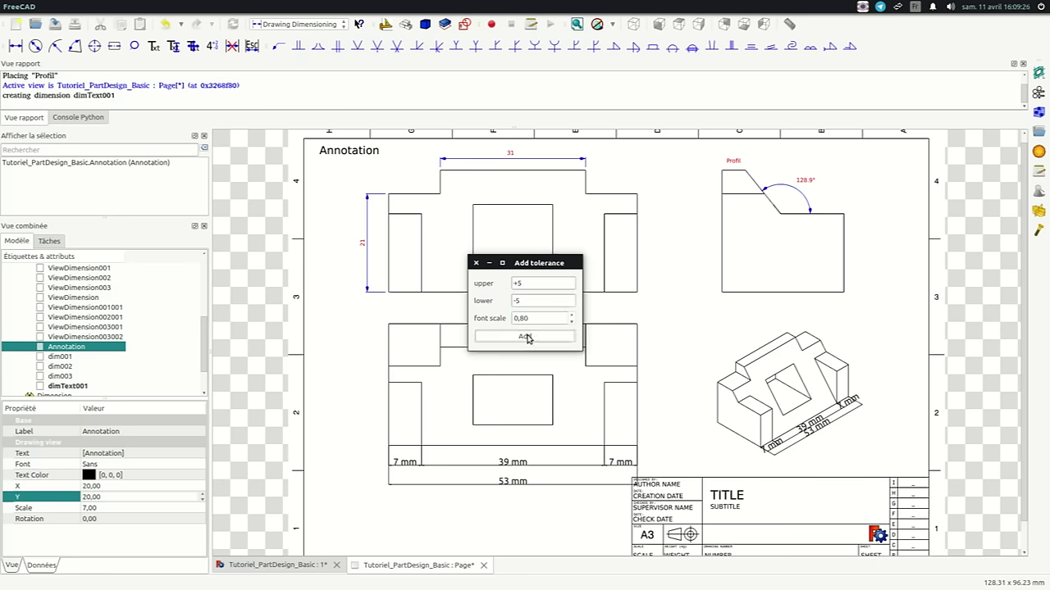
left_click(519, 157)
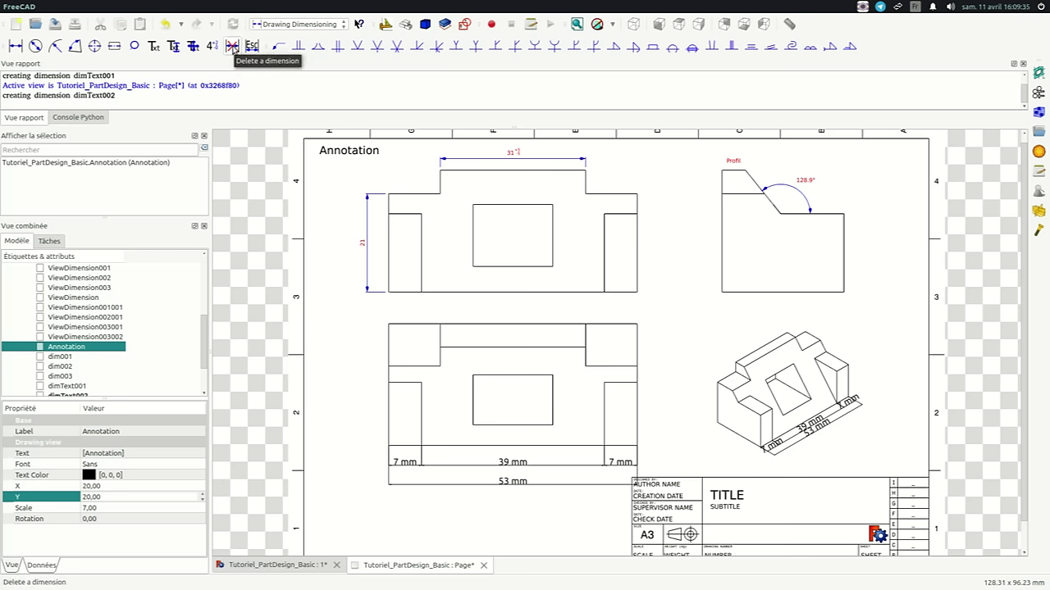
Delete the 'Profil' text label above the side view and exit dimensioning mode.
left_click(232, 47)
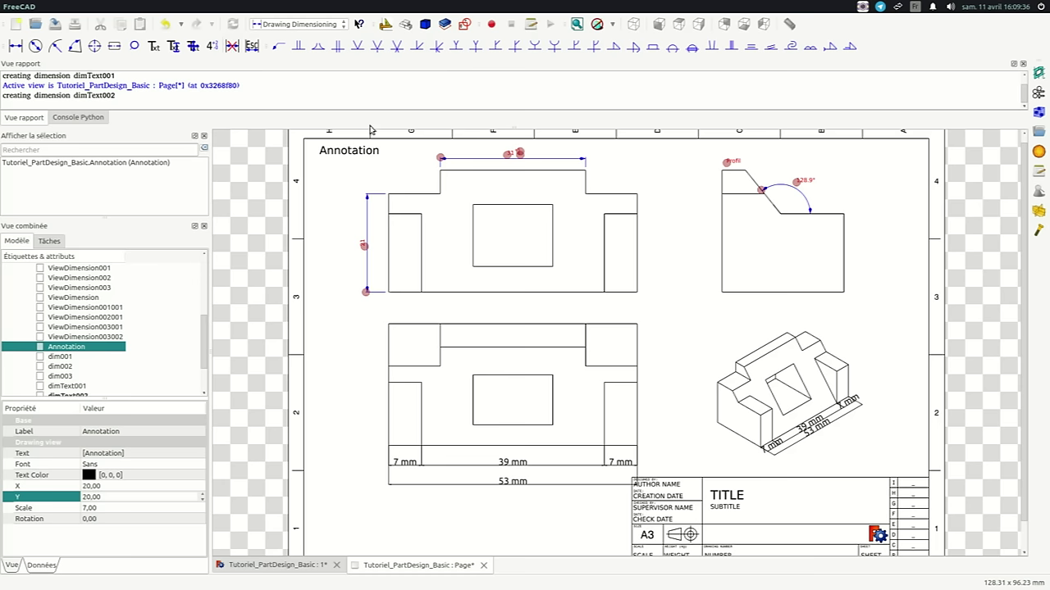
left_click(727, 163)
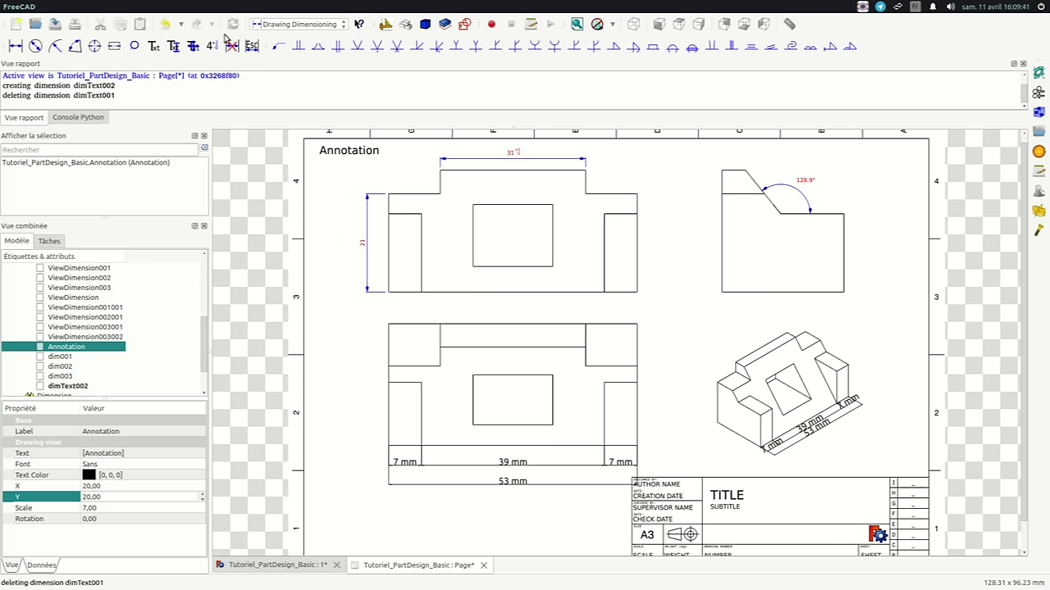
left_click(15, 47)
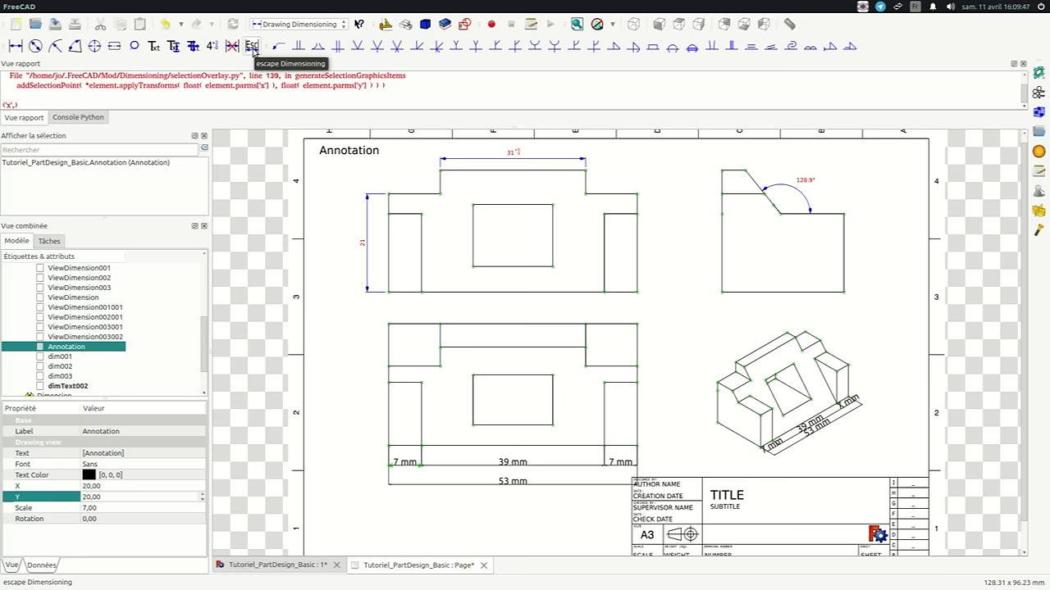
left_click(252, 47)
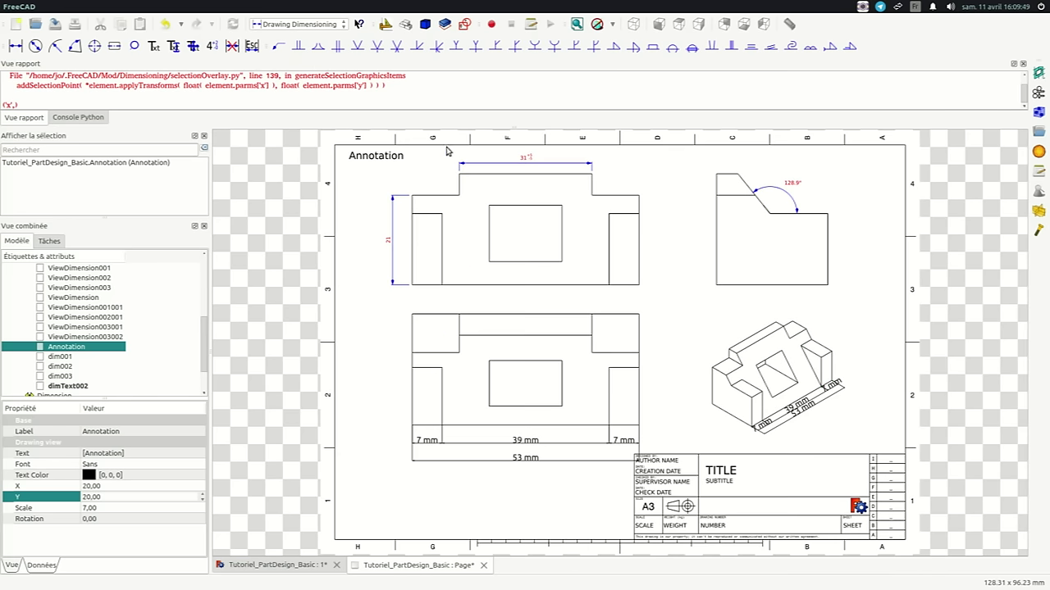
scroll(584, 361, "up", 1)
scroll(583, 361, "down", 3)
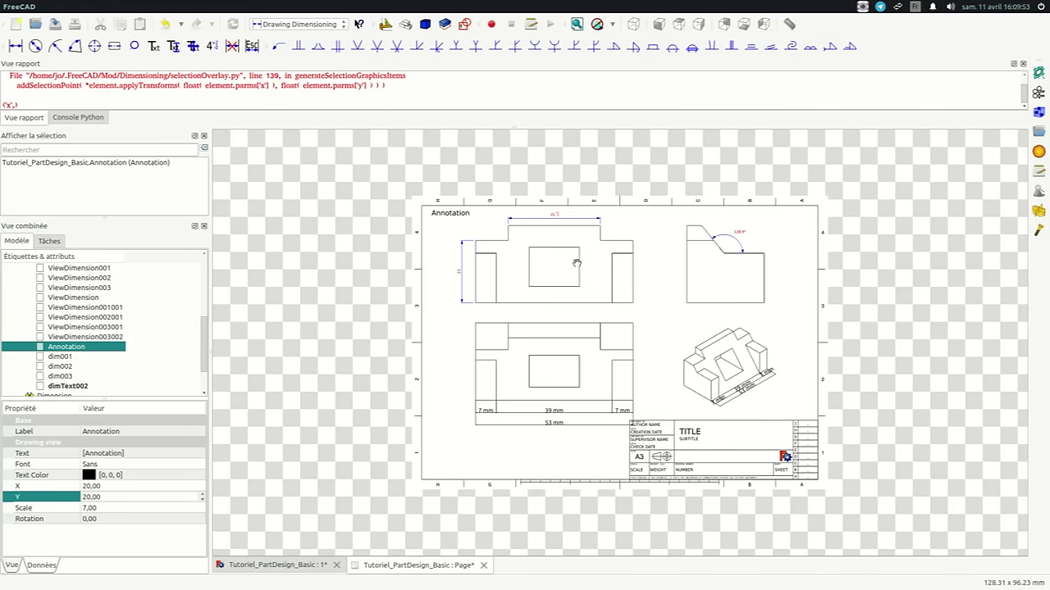
Export the page in Drawing (*.svg *.svgz *.dxf) format as Plan.svg, overwriting the existing file.
left_click(57, 8)
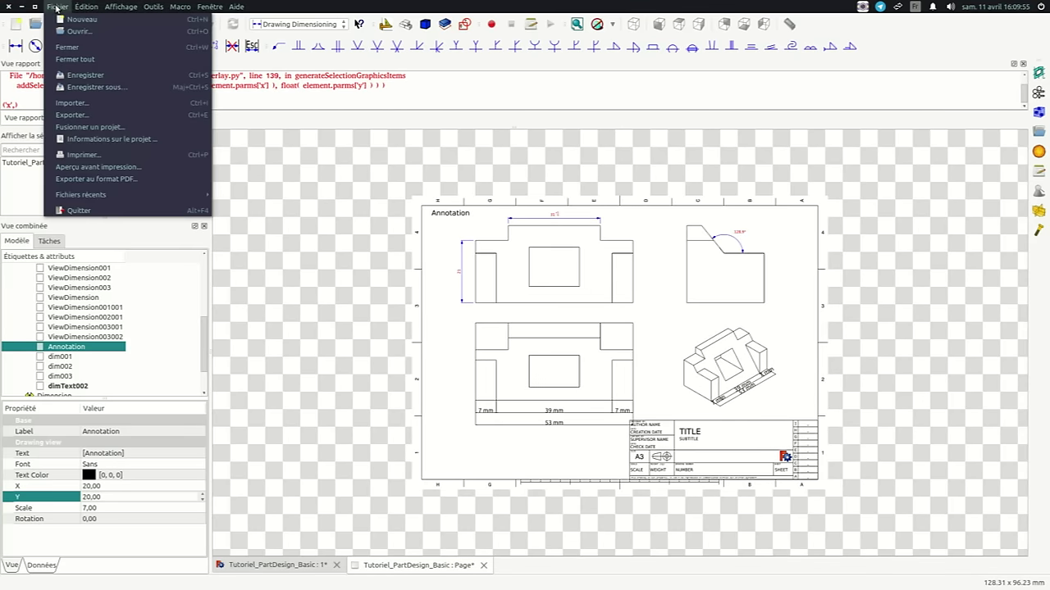
left_click(79, 120)
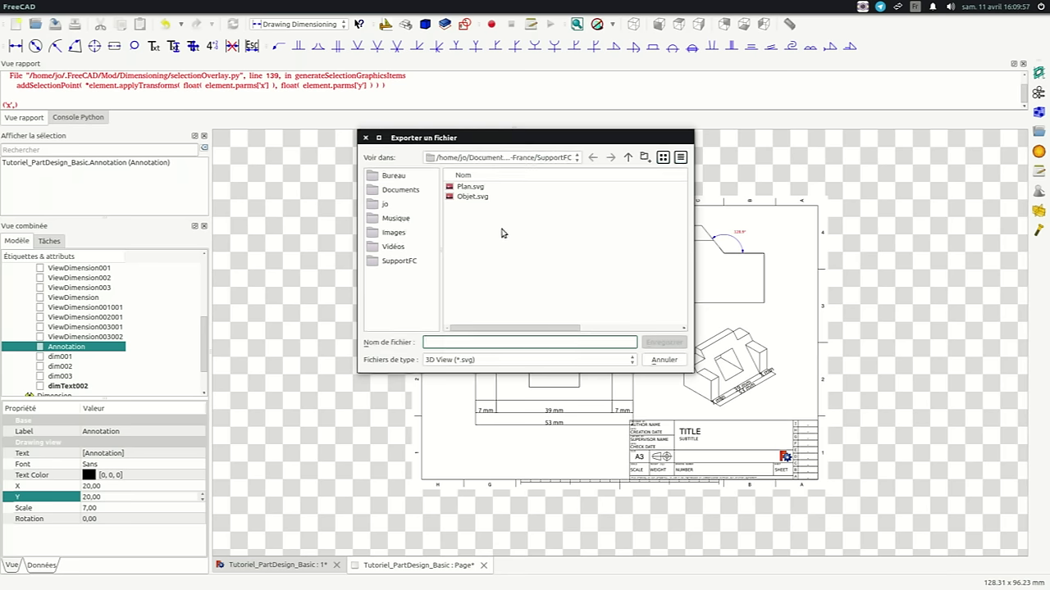
left_click(468, 365)
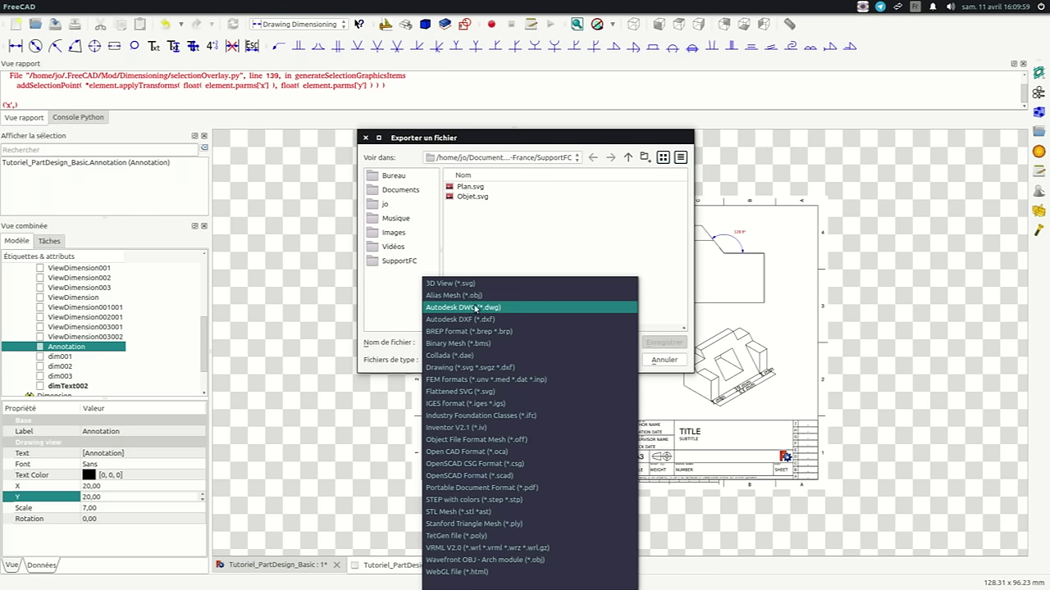
left_click(462, 368)
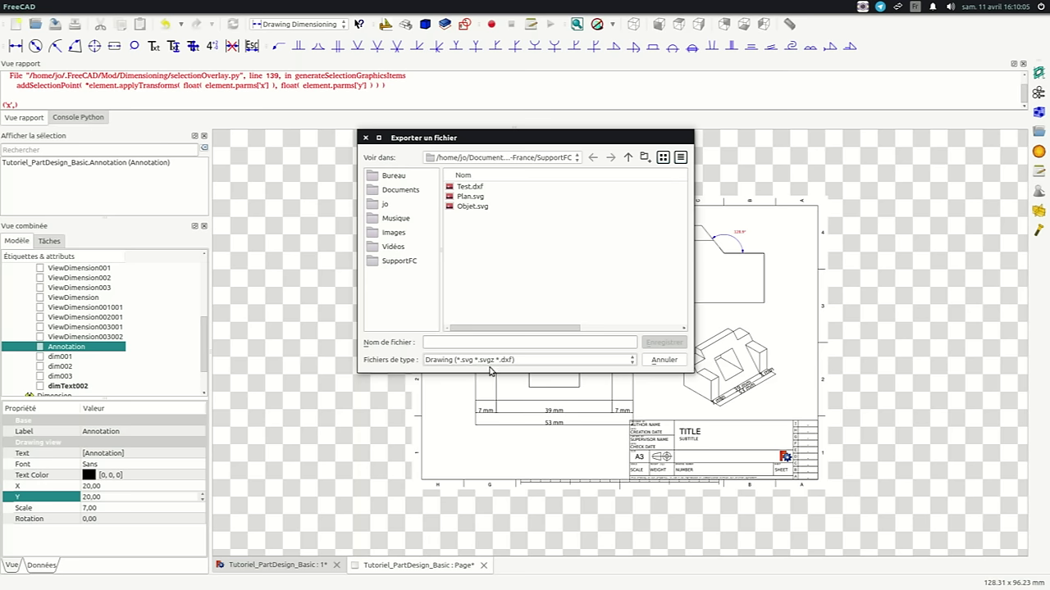
left_click(440, 339)
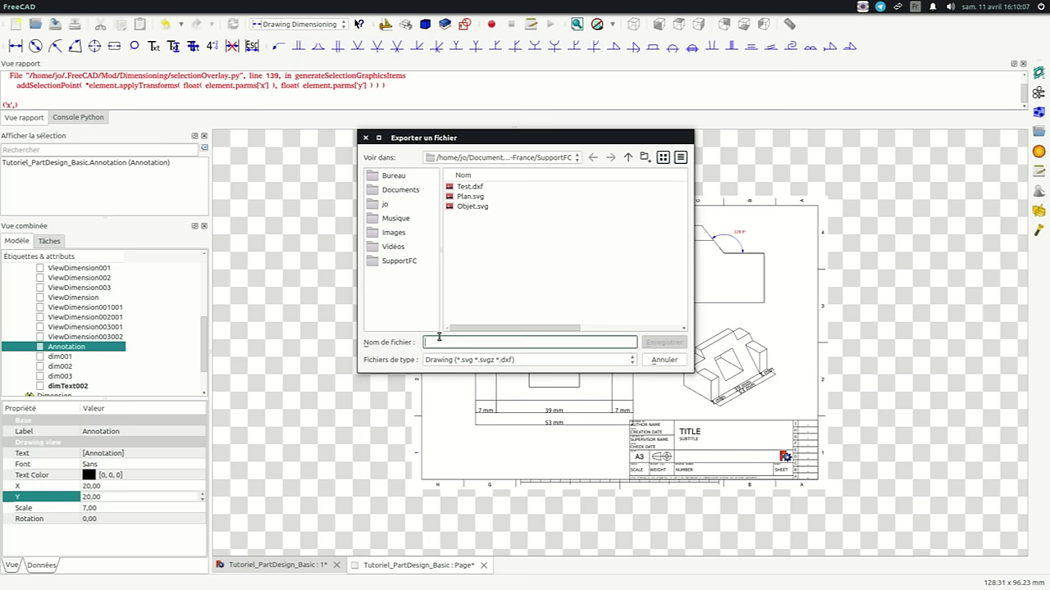
type("Plan.svg")
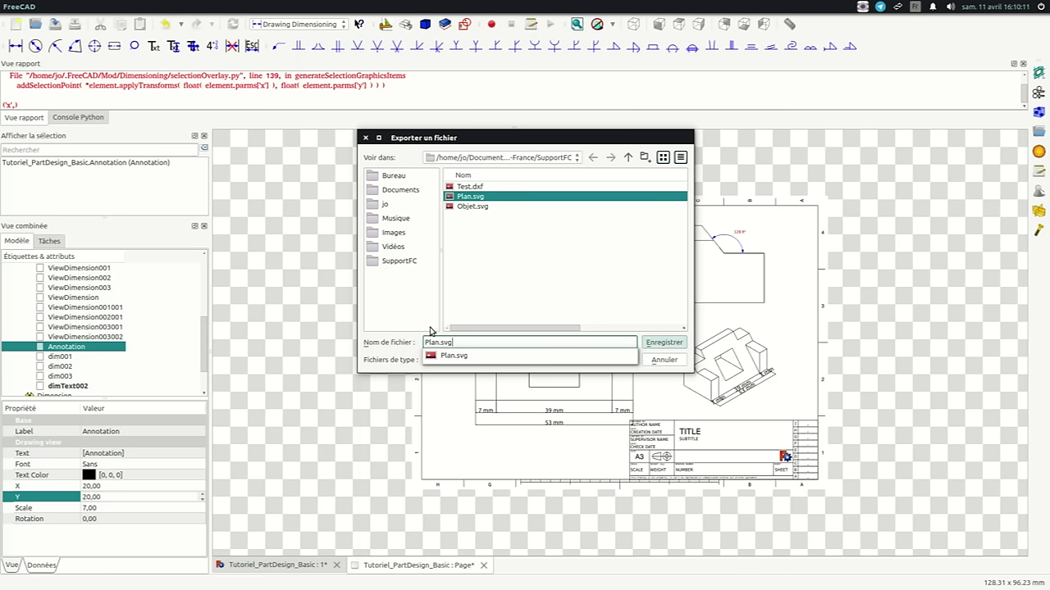
left_click(661, 346)
left_click(663, 346)
left_click(605, 249)
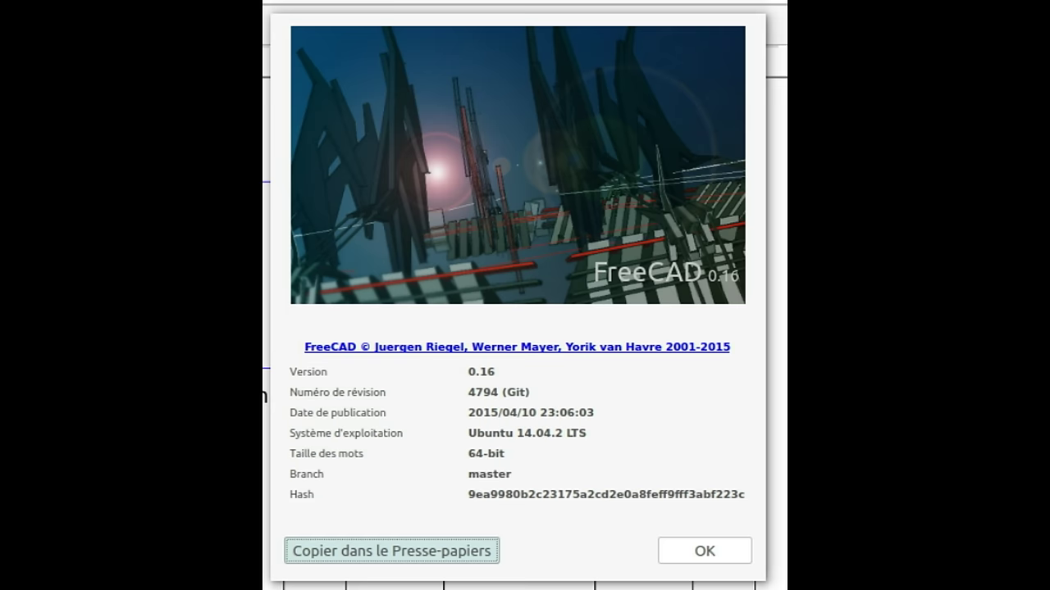